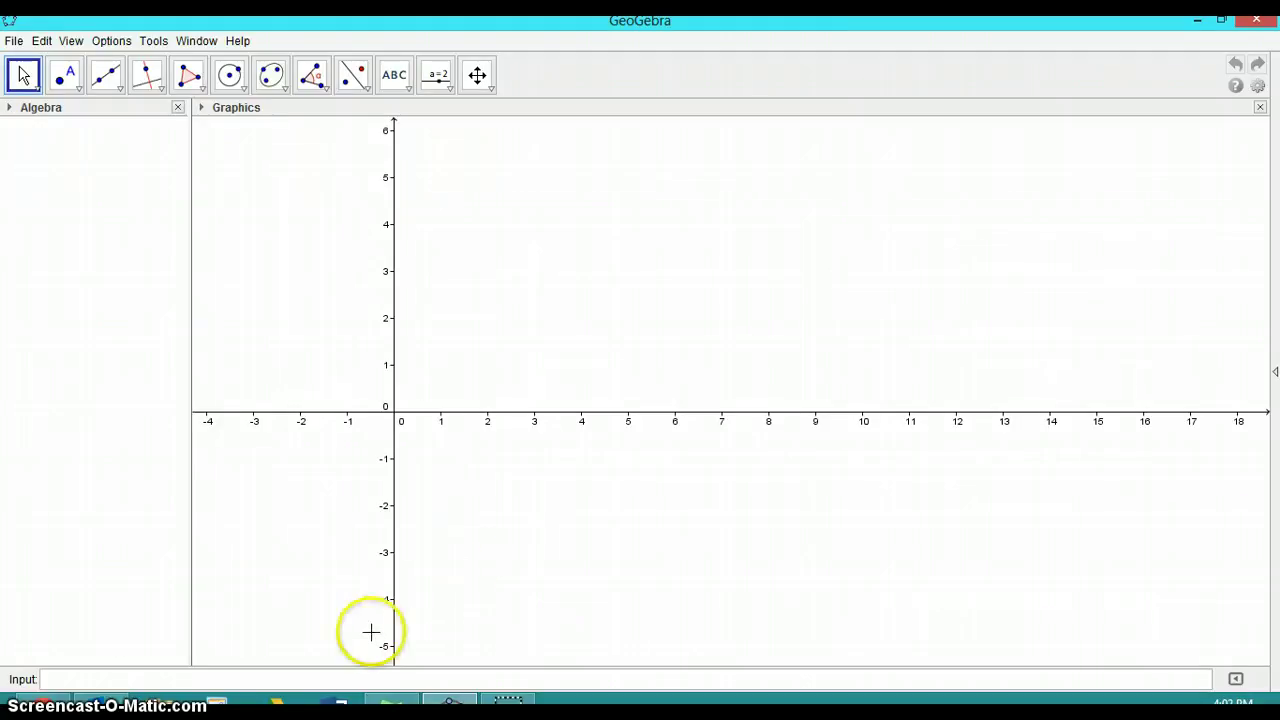
Start a new function definition in the Input bar, entering f(x)=x.
{"action": "left_click", "coordinate": [333, 679]}
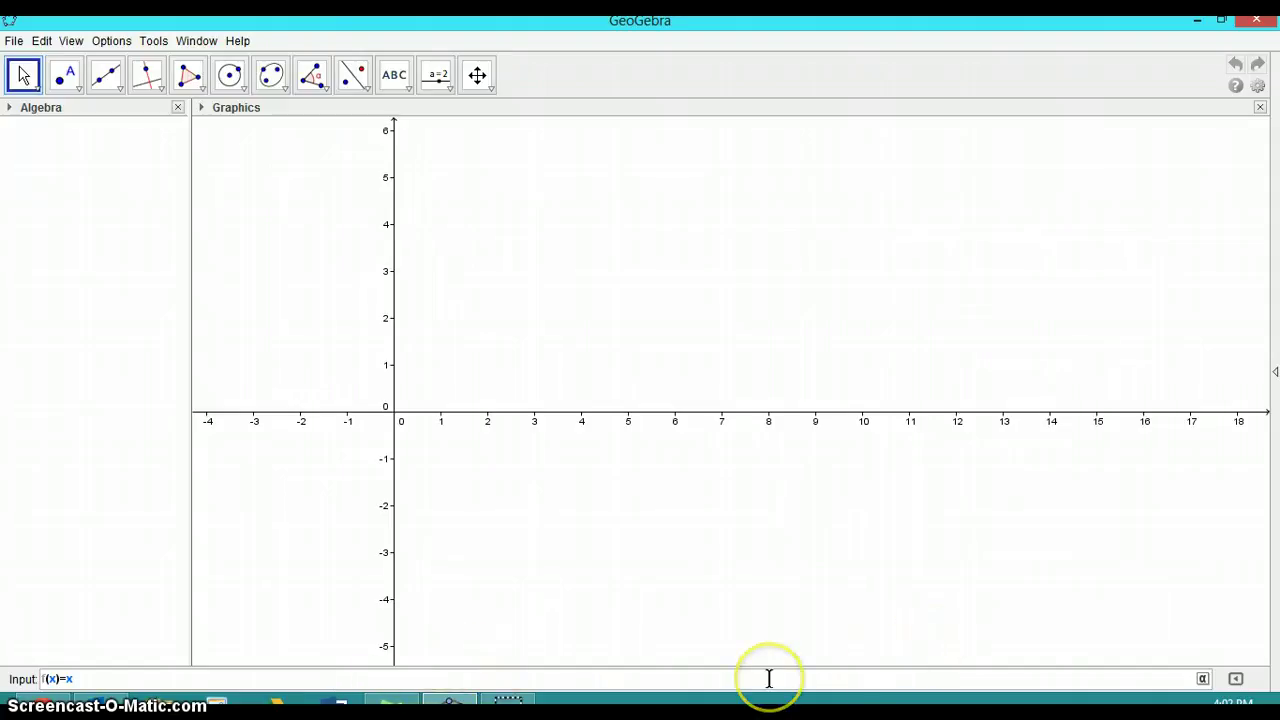
Insert the squared exponent from the symbol palette so the definition reads f(x)=x²+2.
{"action": "type", "text": "^"}
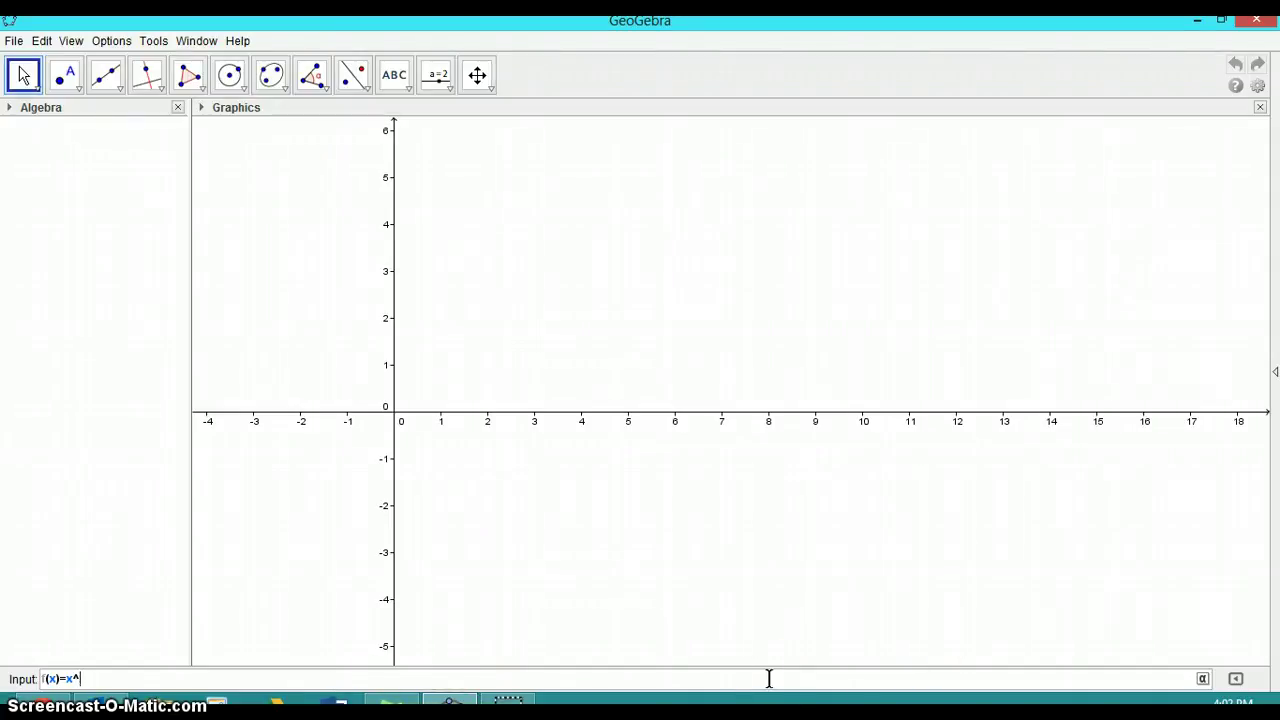
{"action": "key", "text": "BackSpace"}
{"action": "key", "text": "BackSpace"}
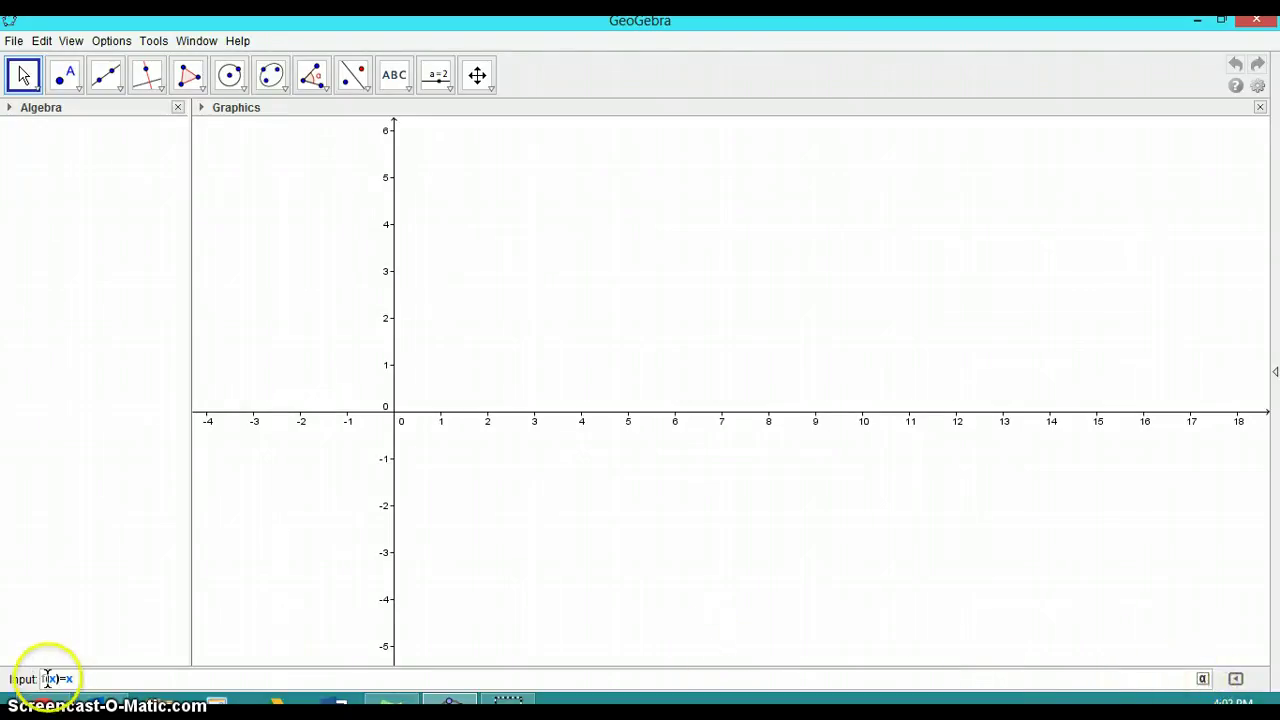
{"action": "left_click", "coordinate": [1203, 679]}
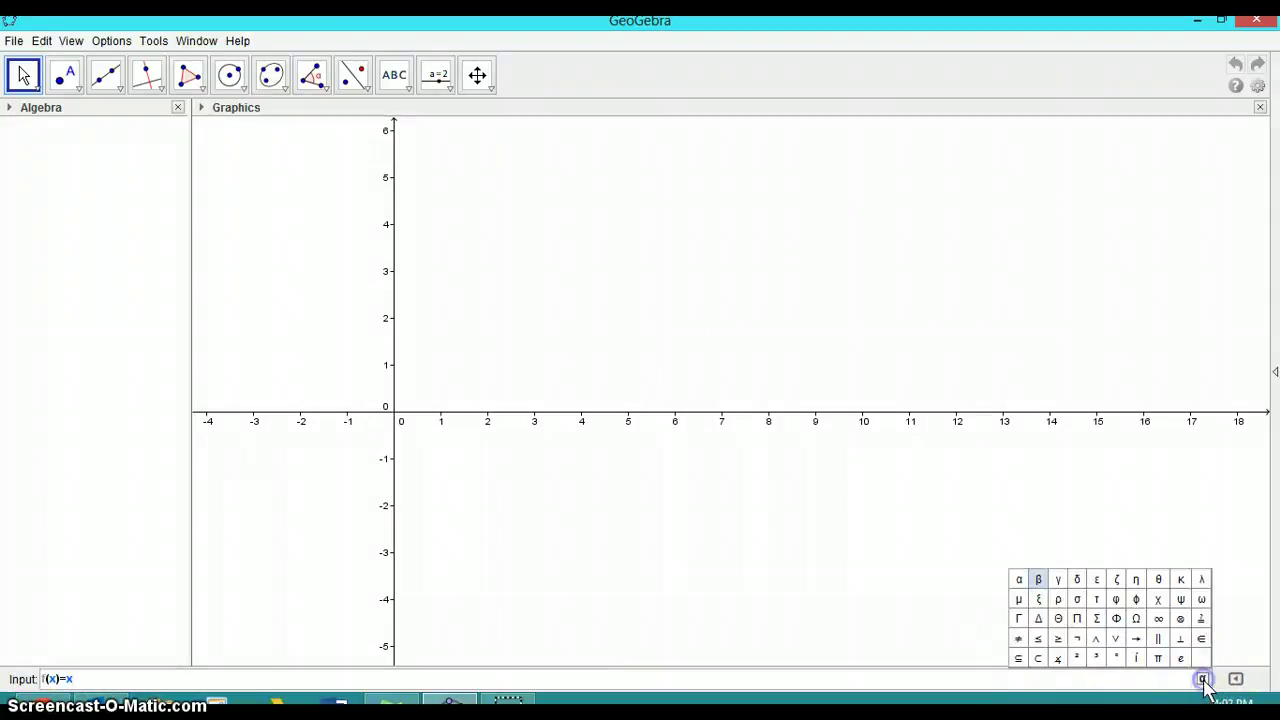
{"action": "left_click", "coordinate": [1077, 659]}
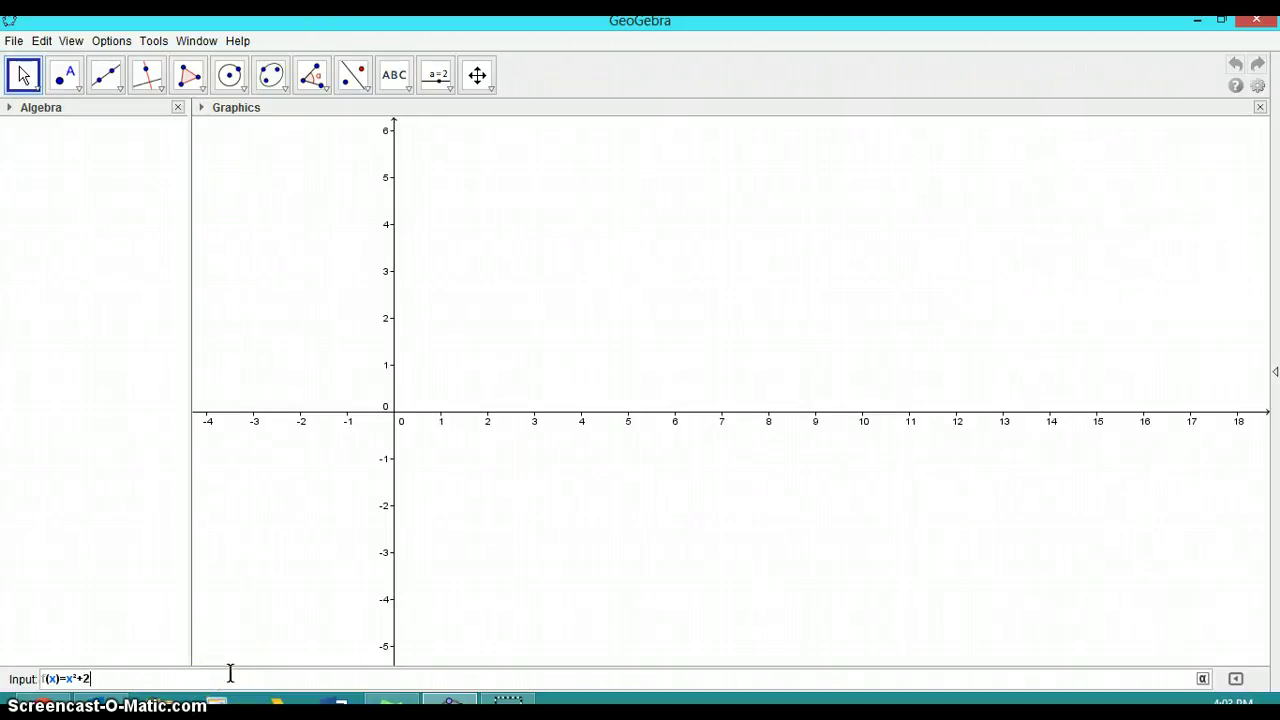
Graph f(x)=x²+2, turn on the background grid, and pan the view down.
{"action": "key", "text": "Return"}
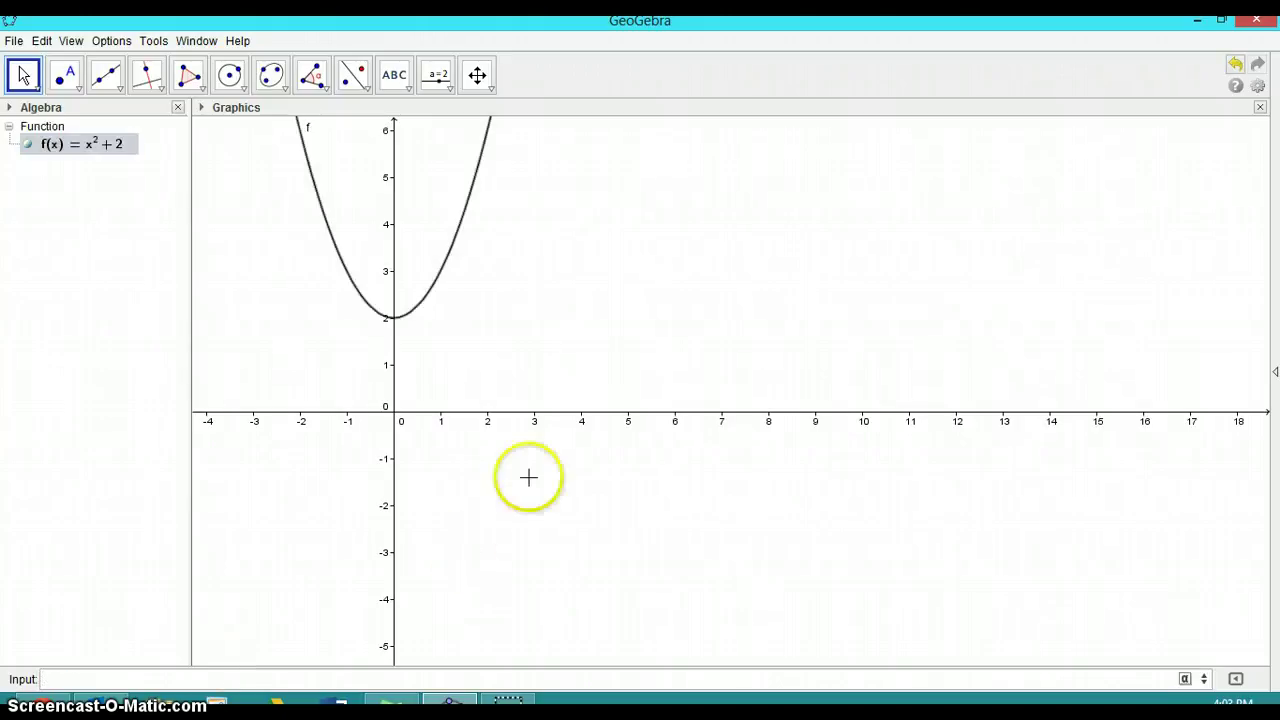
{"action": "left_click", "coordinate": [200, 107]}
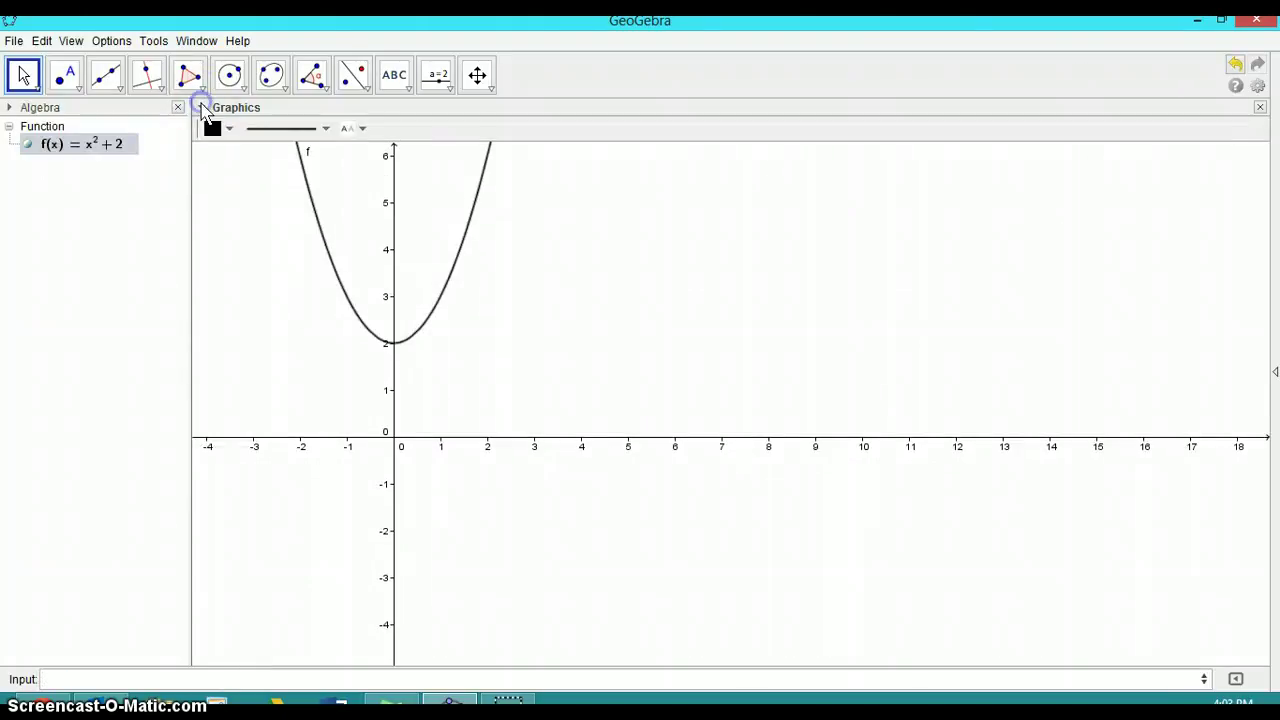
{"action": "left_click", "coordinate": [248, 245]}
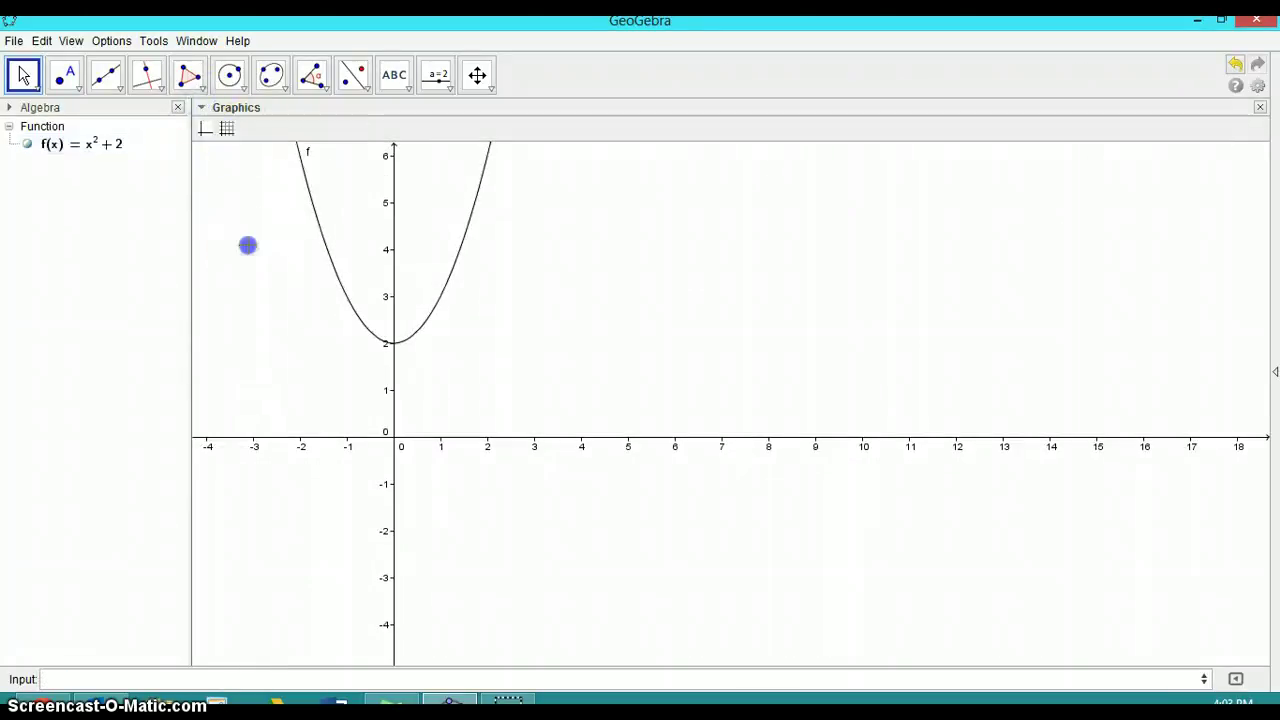
{"action": "left_click", "coordinate": [227, 128]}
{"action": "left_click", "coordinate": [477, 75]}
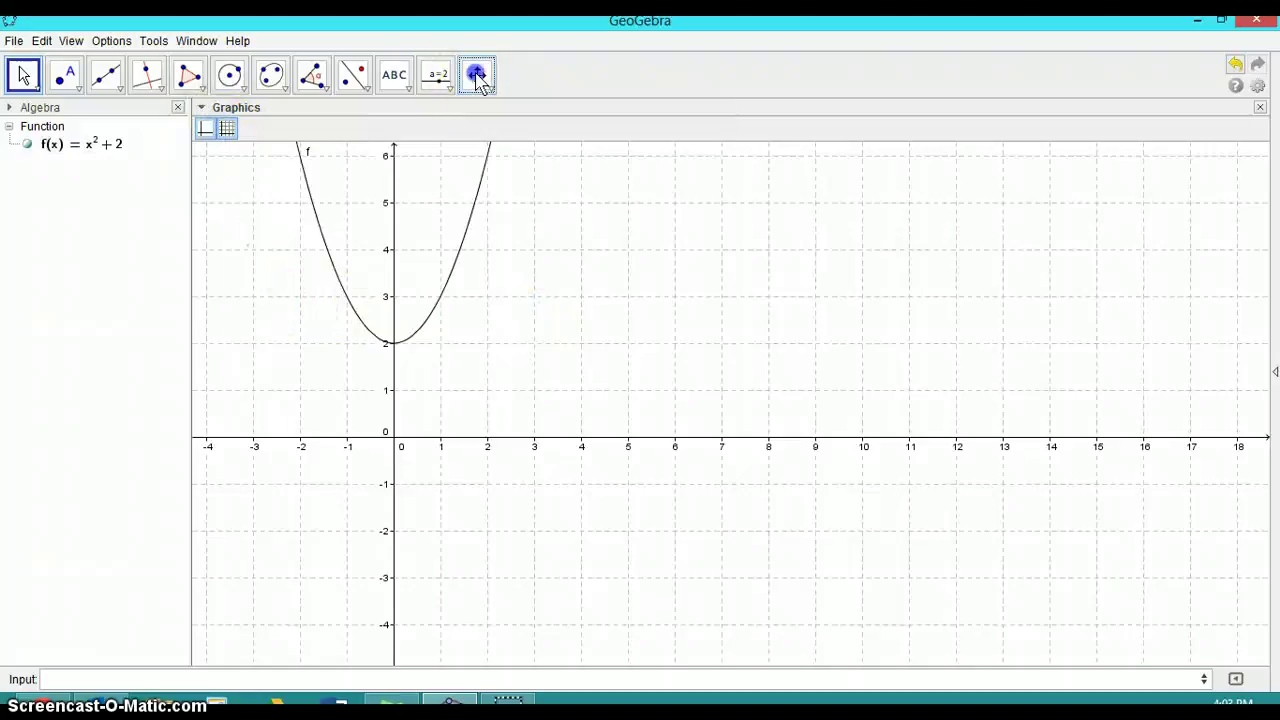
{"action": "left_click_drag", "start_coordinate": [595, 272], "coordinate": [585, 420]}
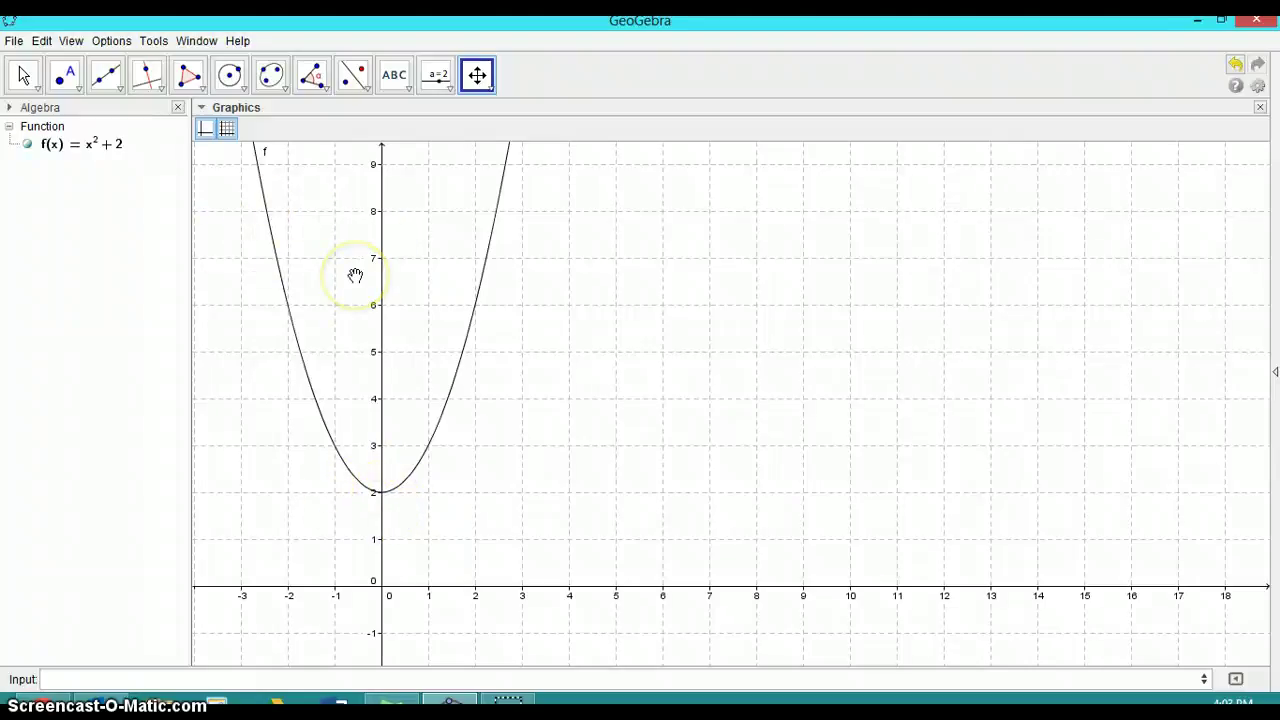
Open the Function Inspector for the parabola f.
{"action": "left_click", "coordinate": [406, 89]}
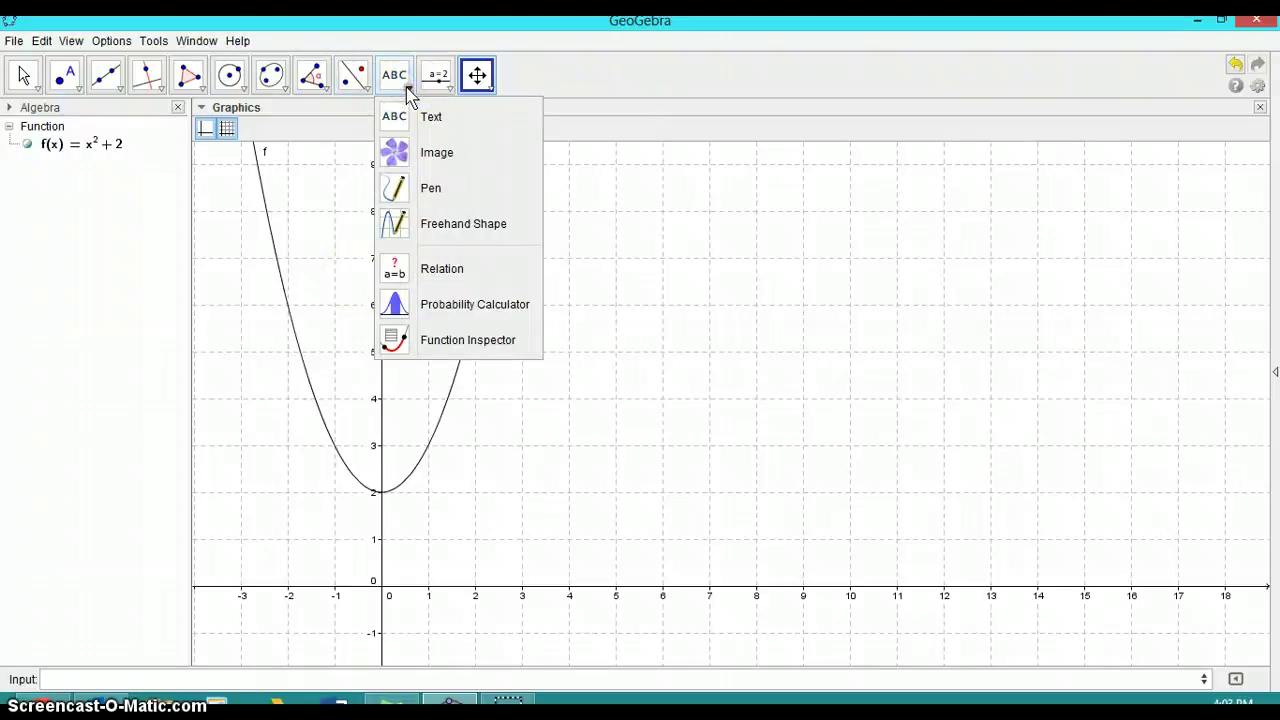
{"action": "left_click", "coordinate": [410, 345]}
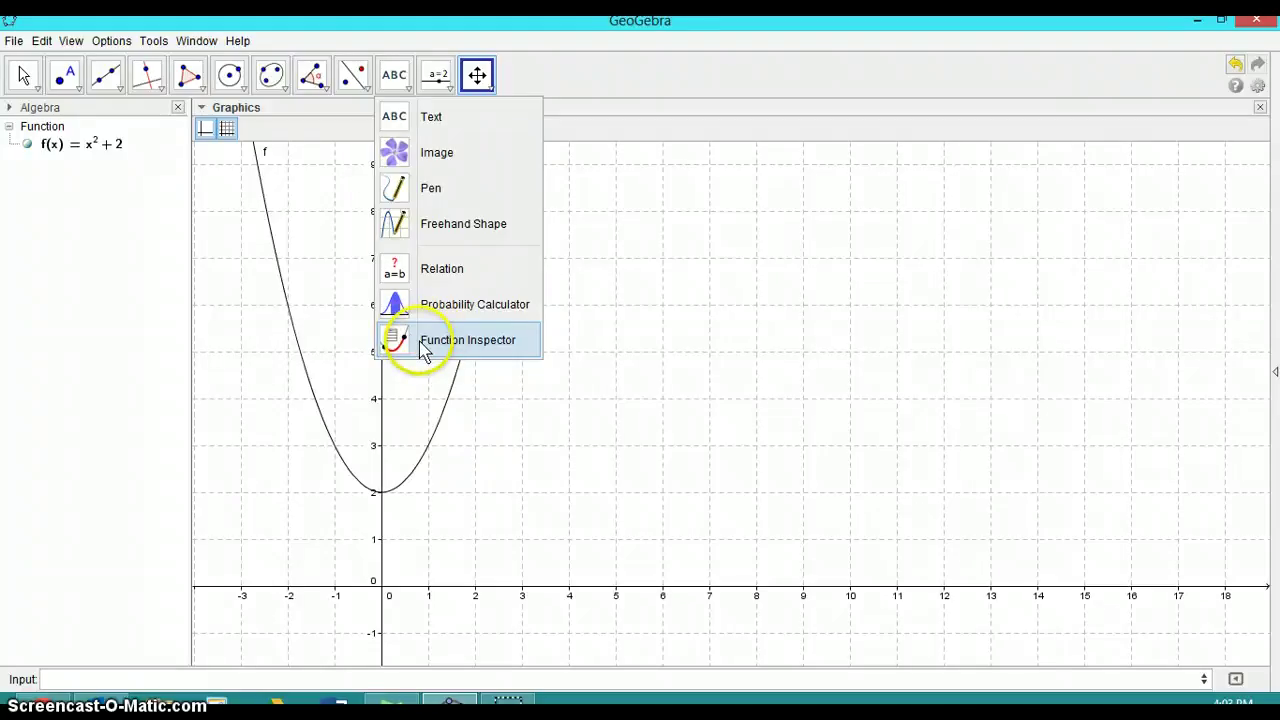
{"action": "left_click", "coordinate": [422, 345]}
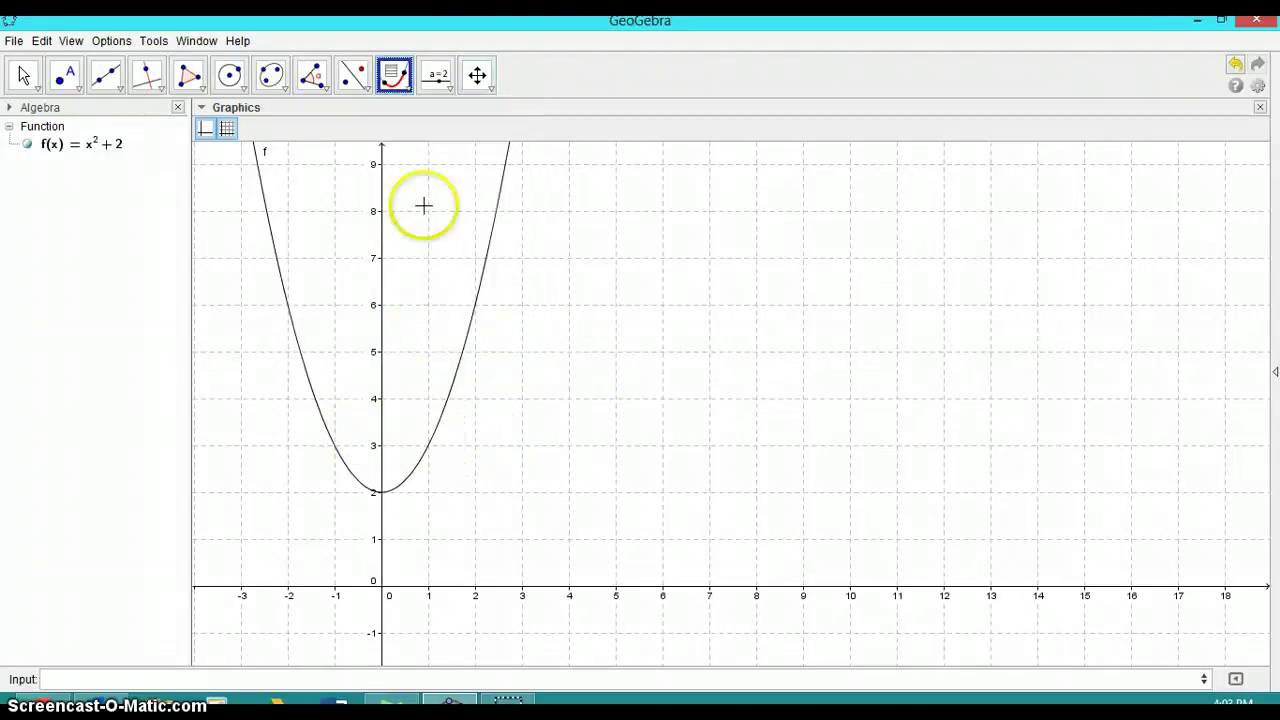
{"action": "left_click", "coordinate": [269, 254]}
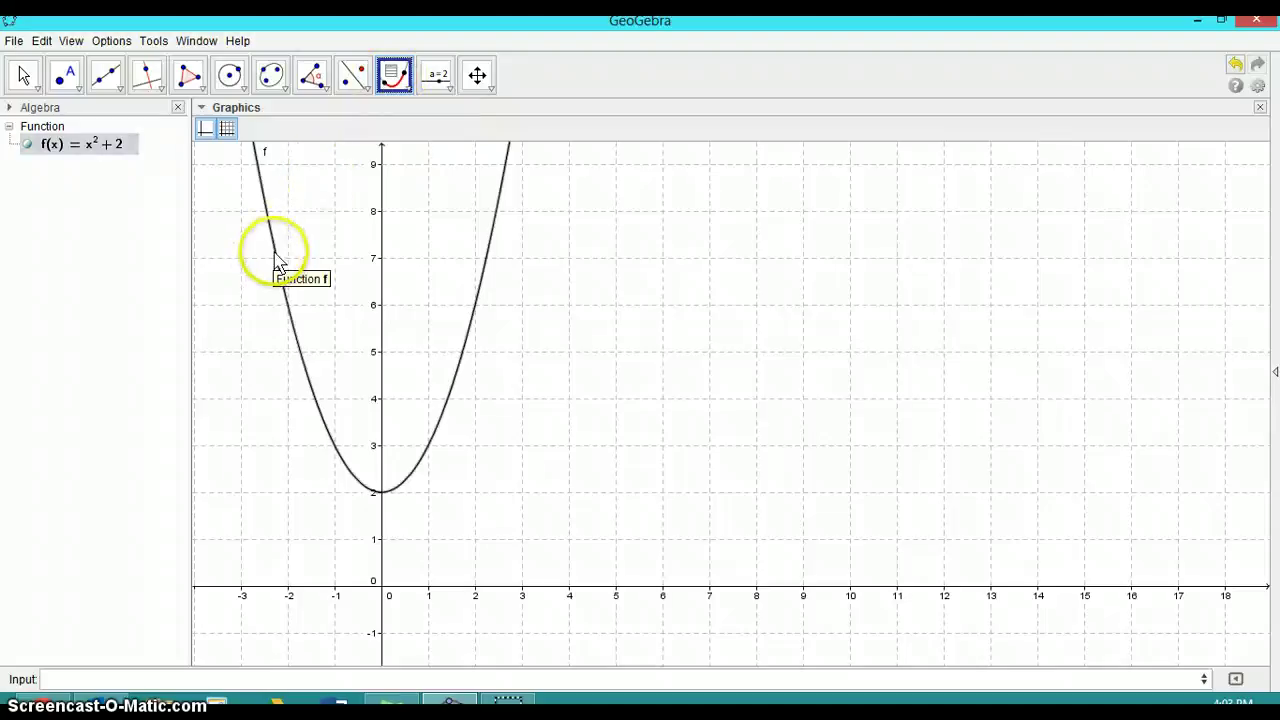
{"action": "left_click", "coordinate": [278, 262]}
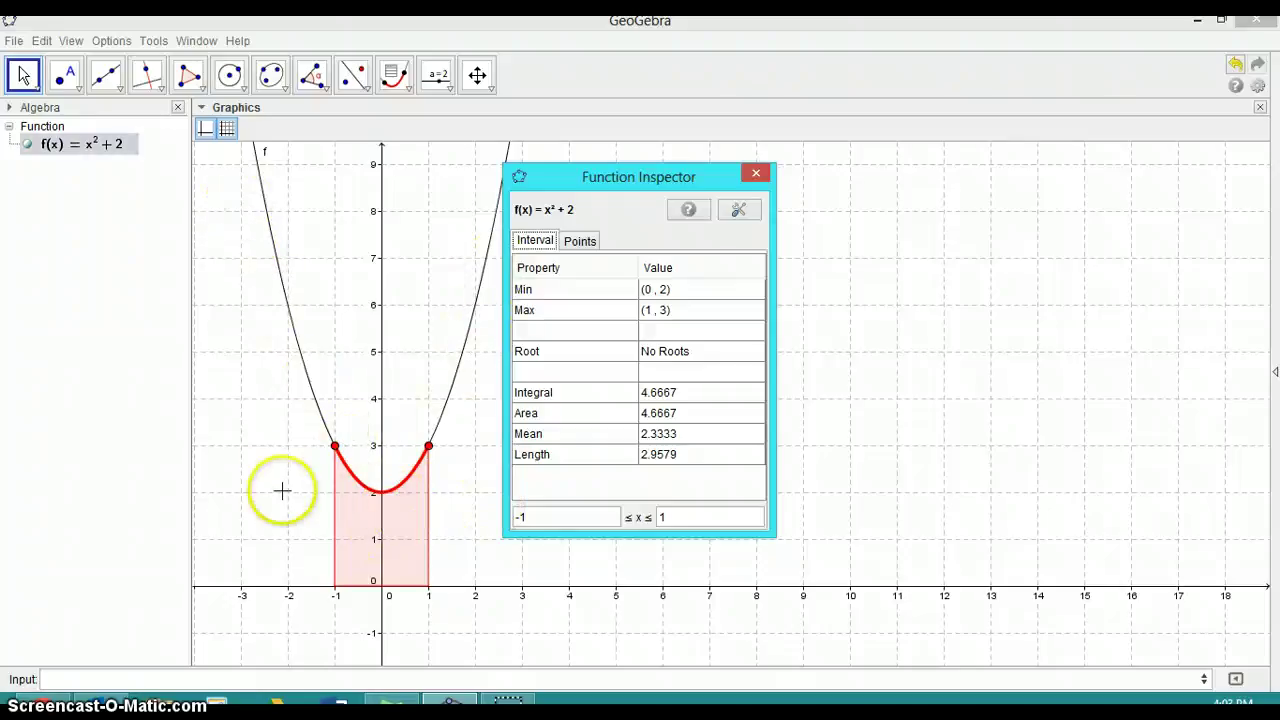
Set the inspector interval to -2 through 2 and move the inspector off the graph.
{"action": "double_click", "coordinate": [532, 518]}
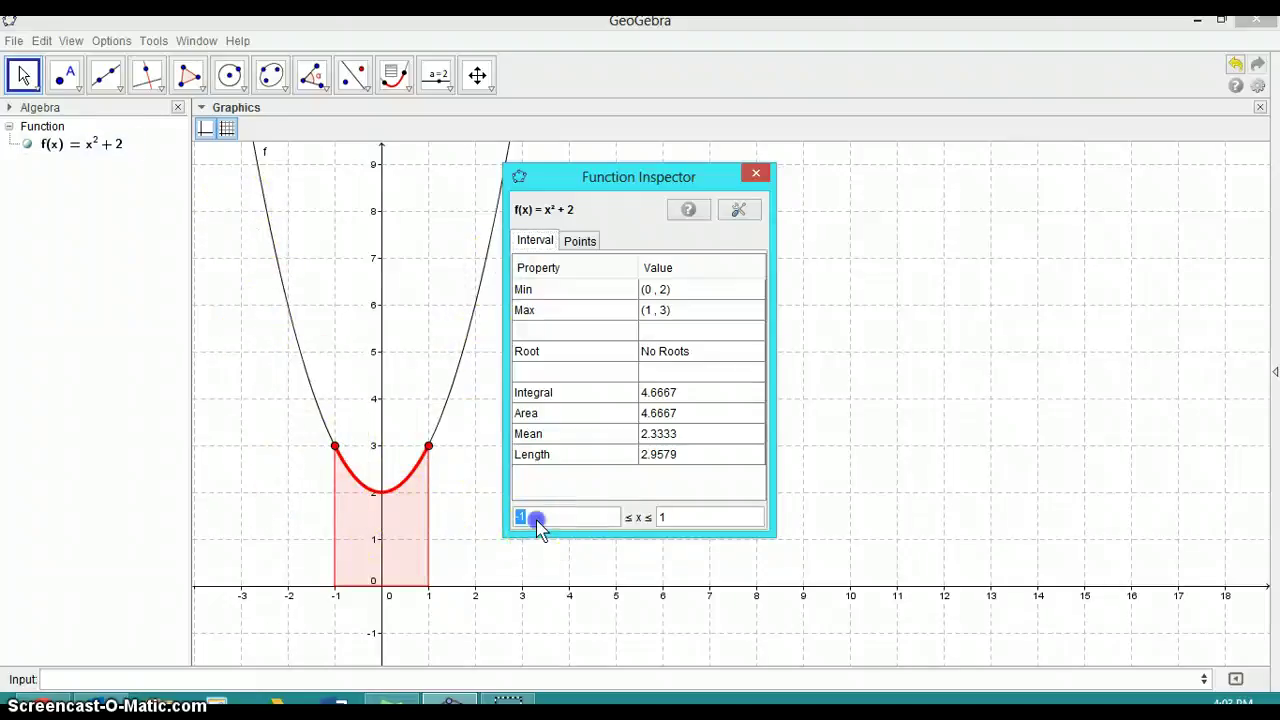
{"action": "left_click", "coordinate": [527, 527]}
{"action": "left_click", "coordinate": [660, 518]}
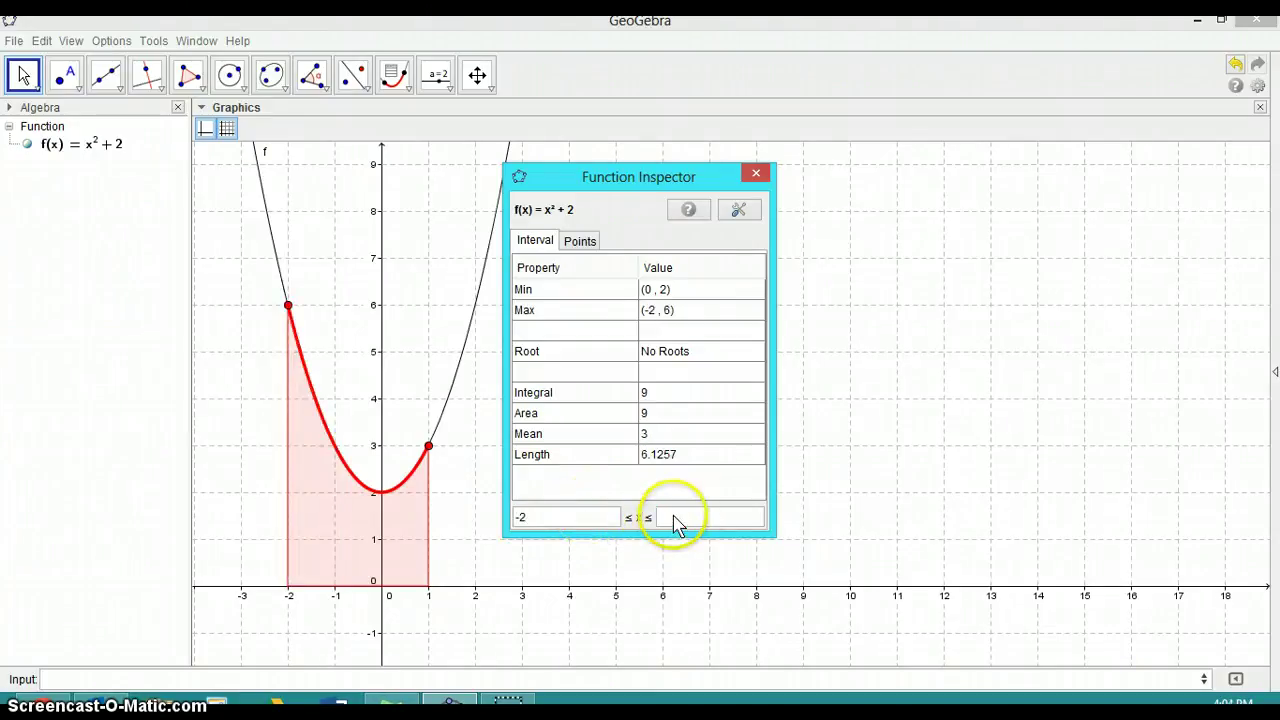
{"action": "type", "text": "2"}
{"action": "key", "text": "Return"}
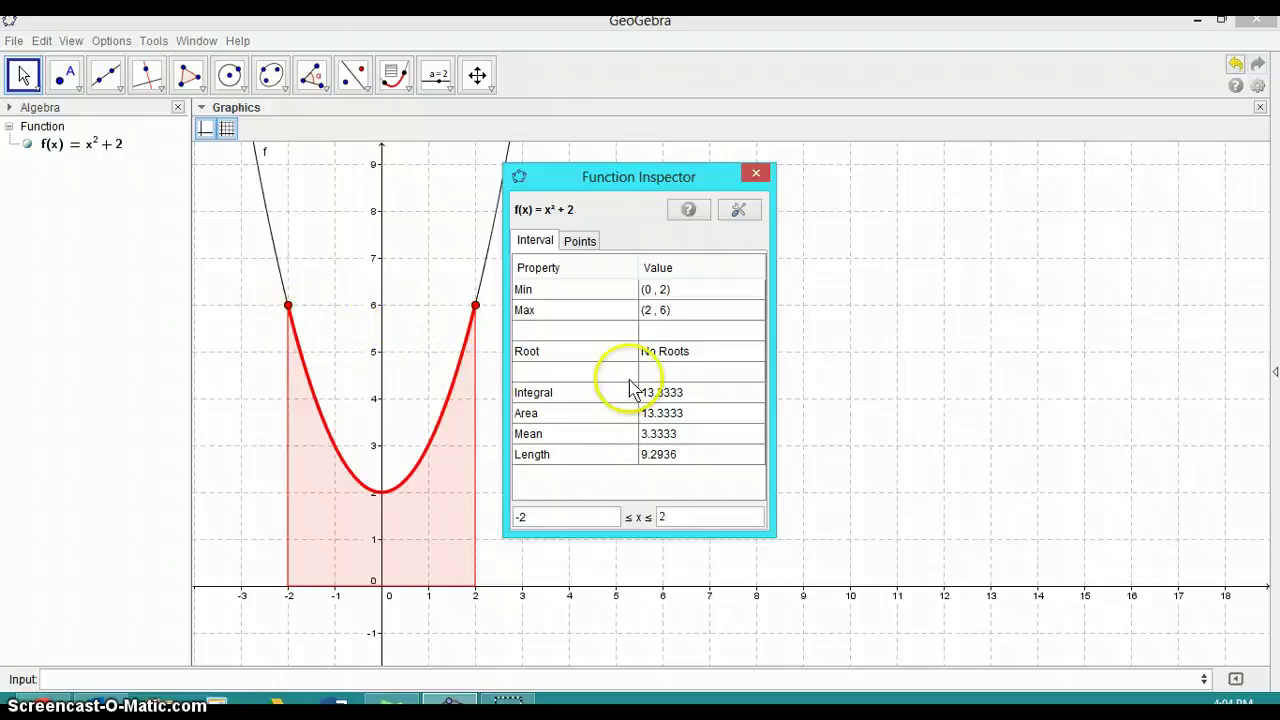
{"action": "left_click_drag", "start_coordinate": [634, 177], "coordinate": [838, 180]}
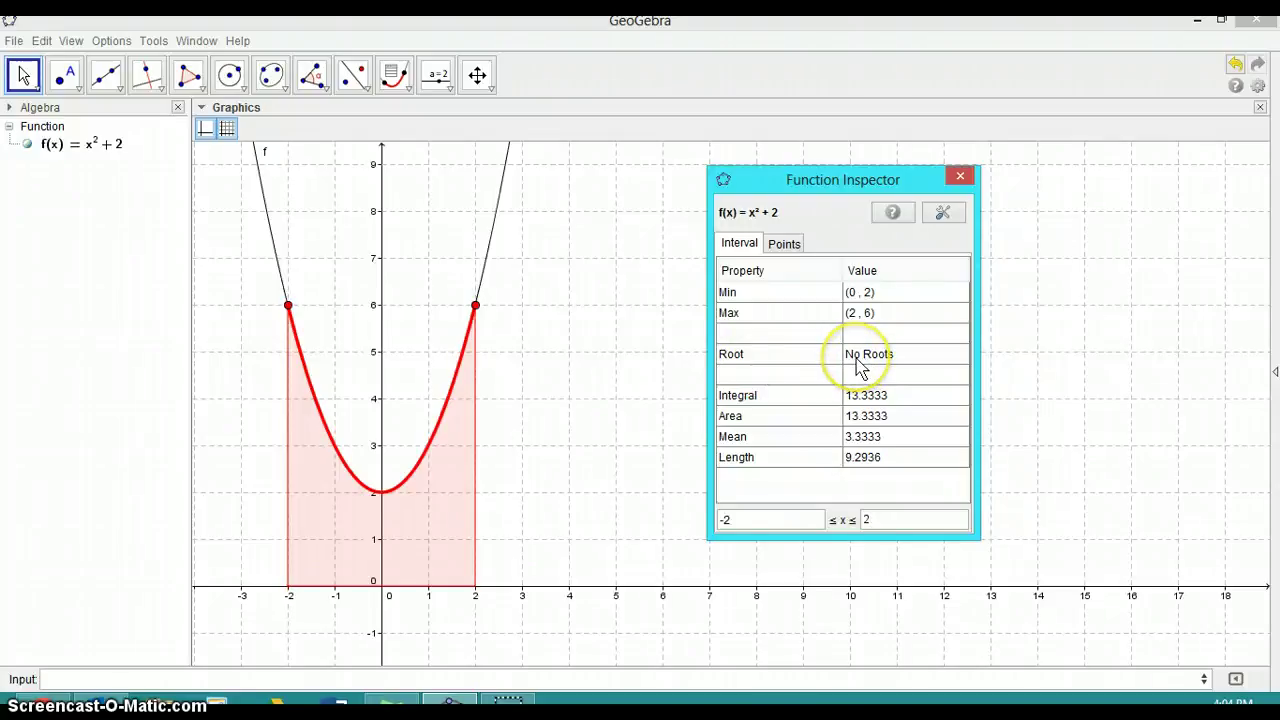
In the Points tab, set the inspected point to x = 1, at (1, 3), with guide lines.
{"action": "left_click", "coordinate": [786, 243]}
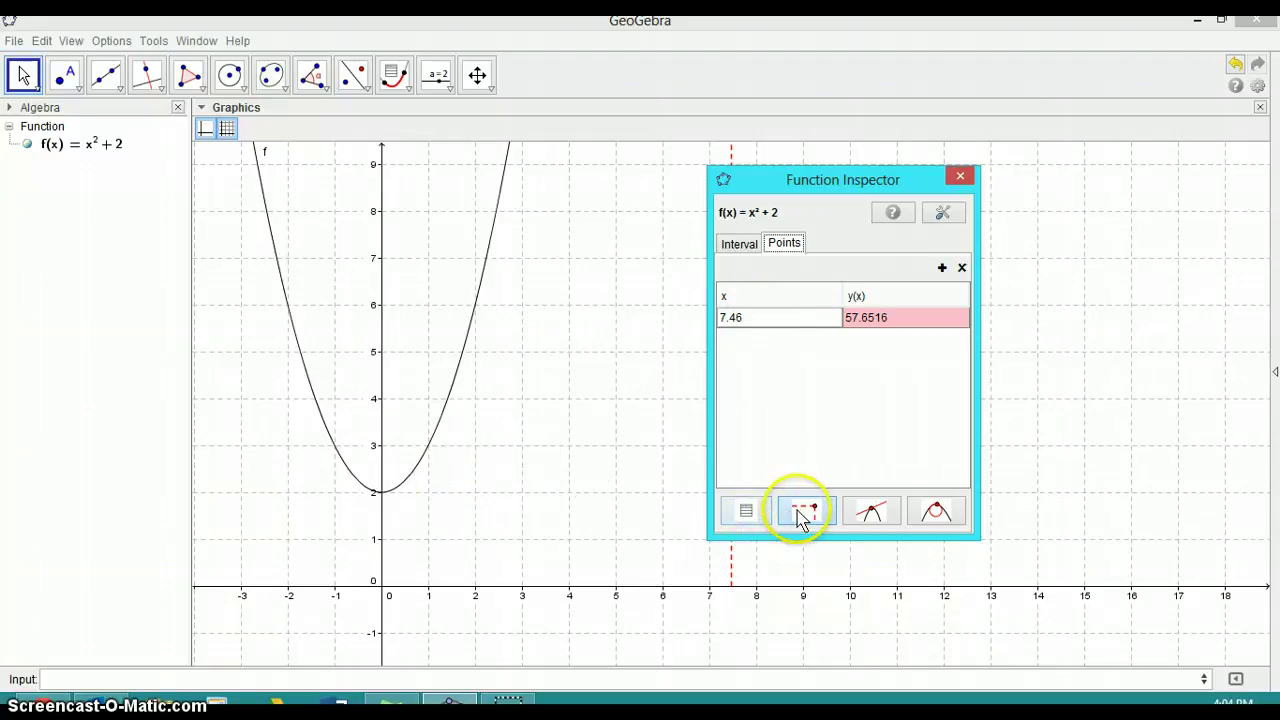
{"action": "left_click", "coordinate": [780, 317]}
{"action": "left_click", "coordinate": [807, 512]}
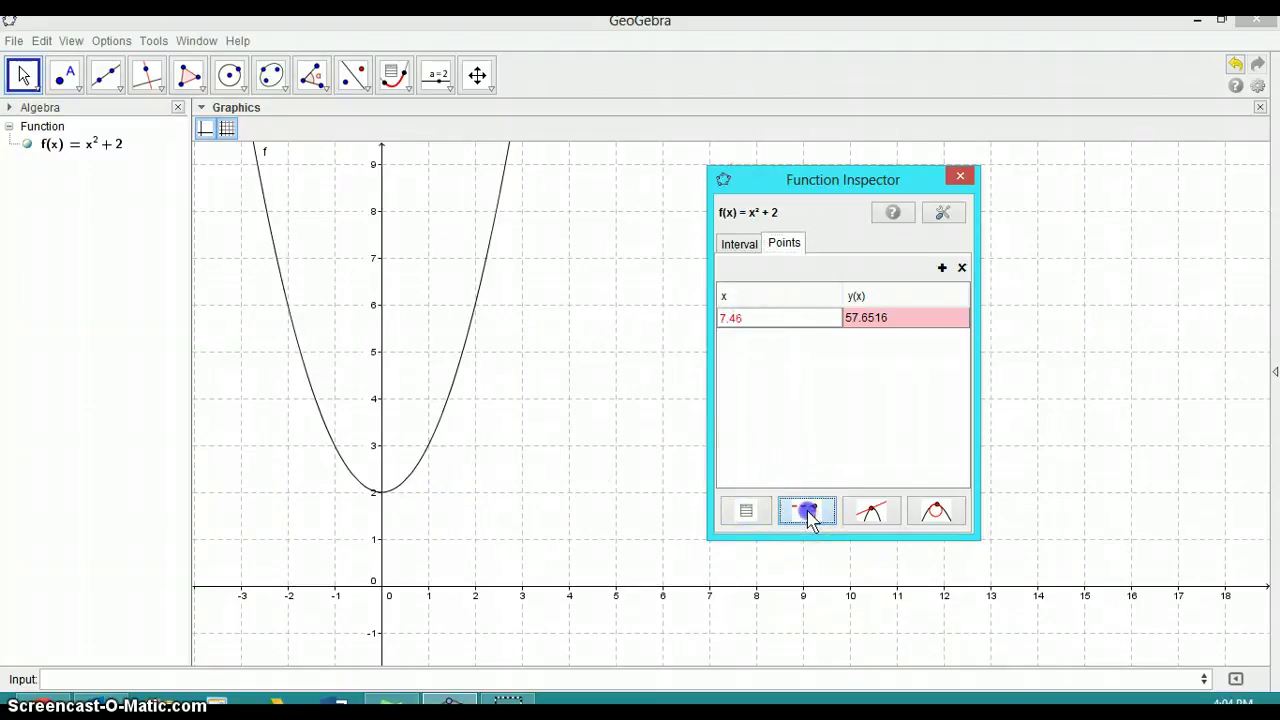
{"action": "left_click_drag", "start_coordinate": [748, 320], "coordinate": [720, 318]}
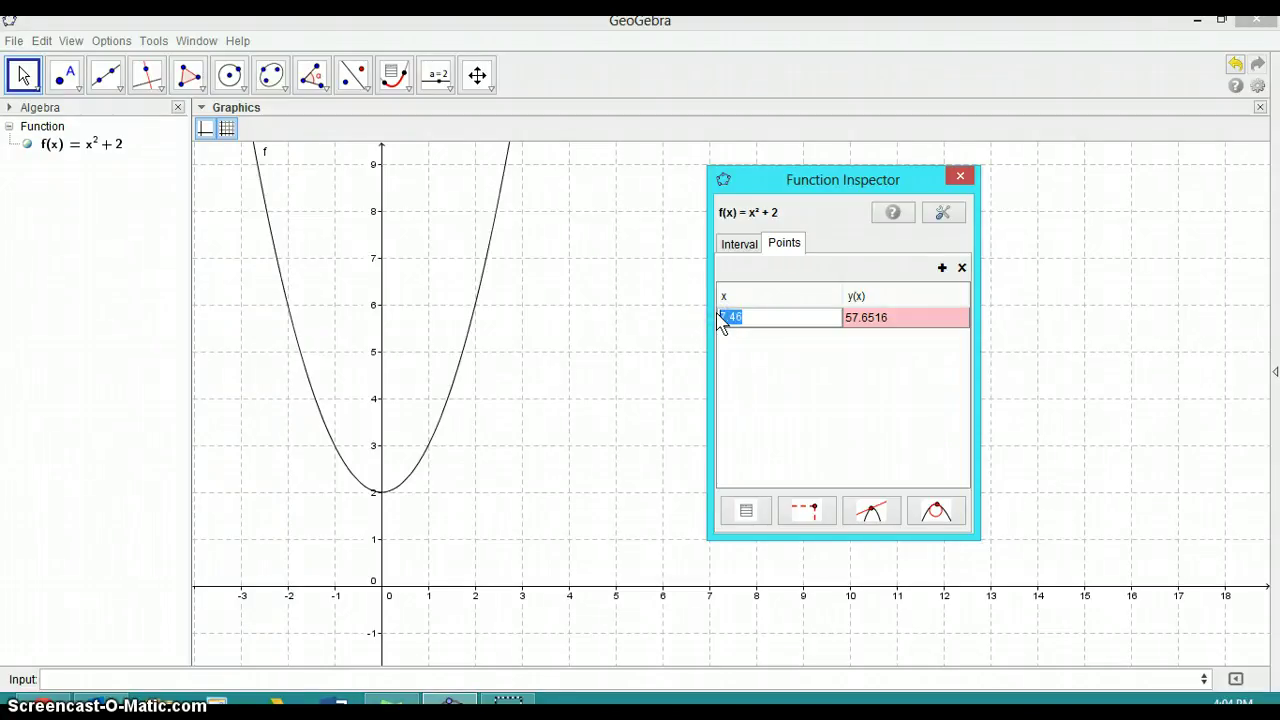
{"action": "type", "text": "1"}
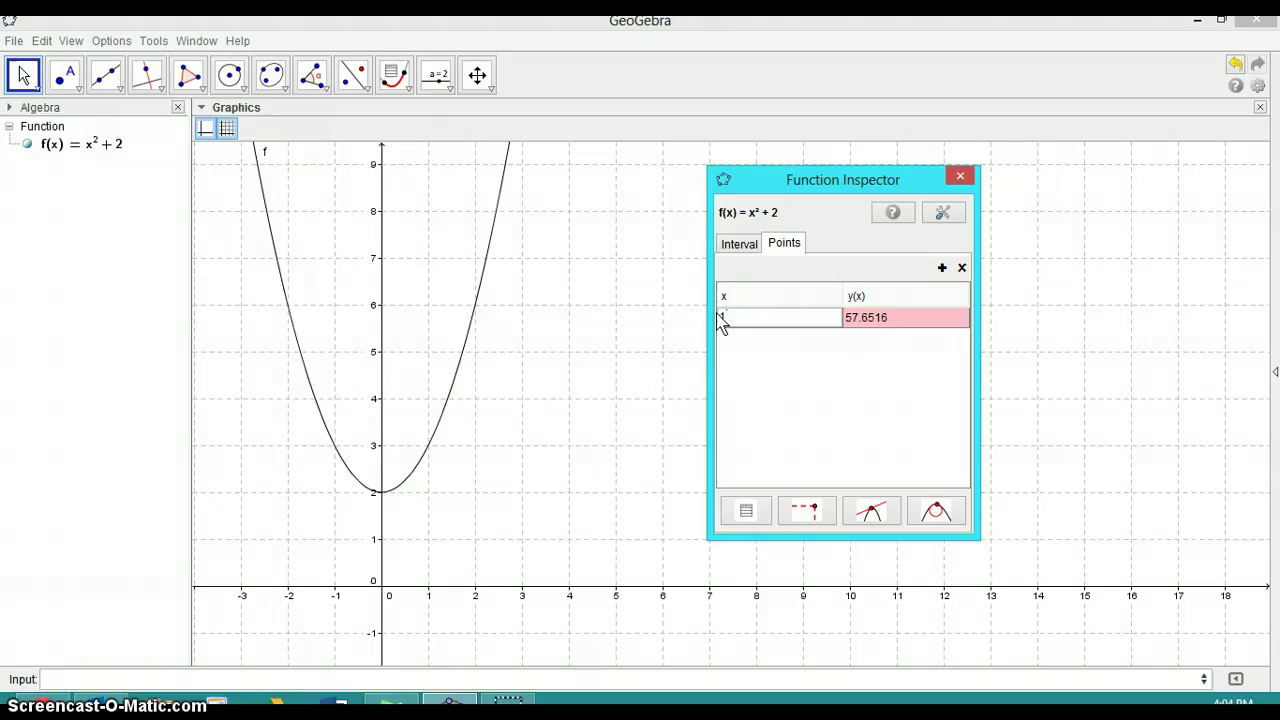
{"action": "key", "text": "Return"}
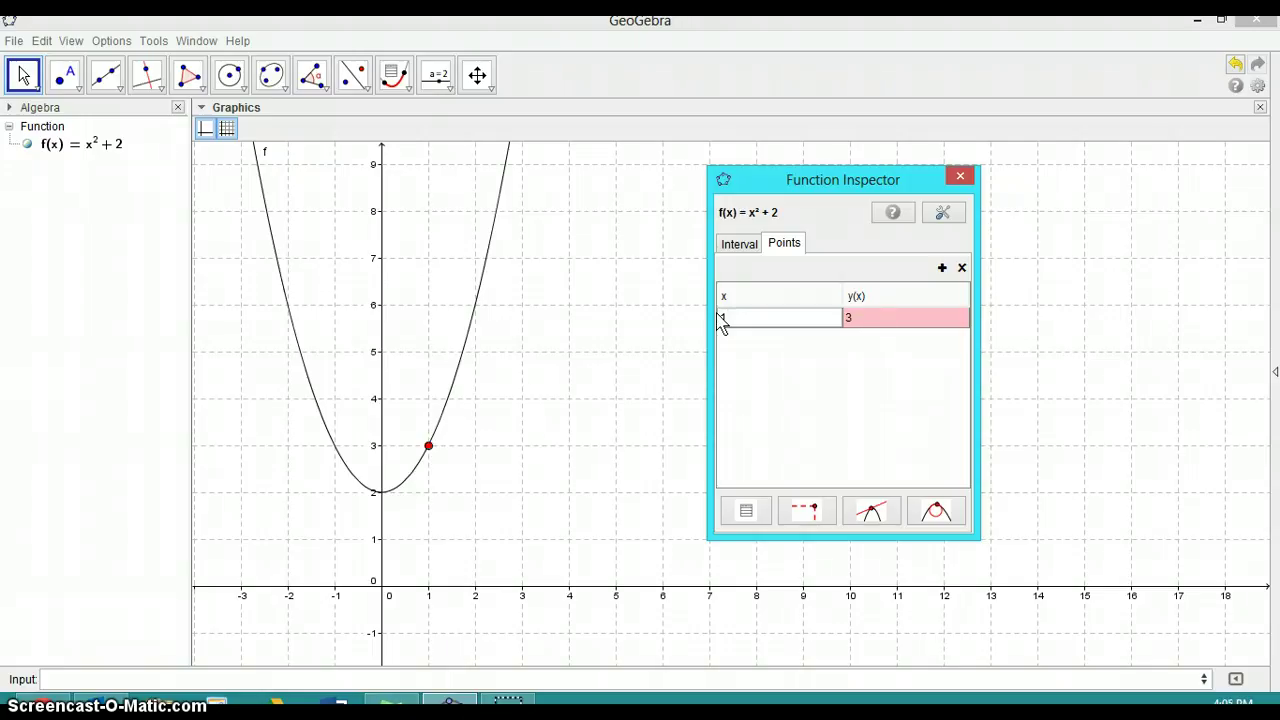
{"action": "left_click", "coordinate": [817, 512]}
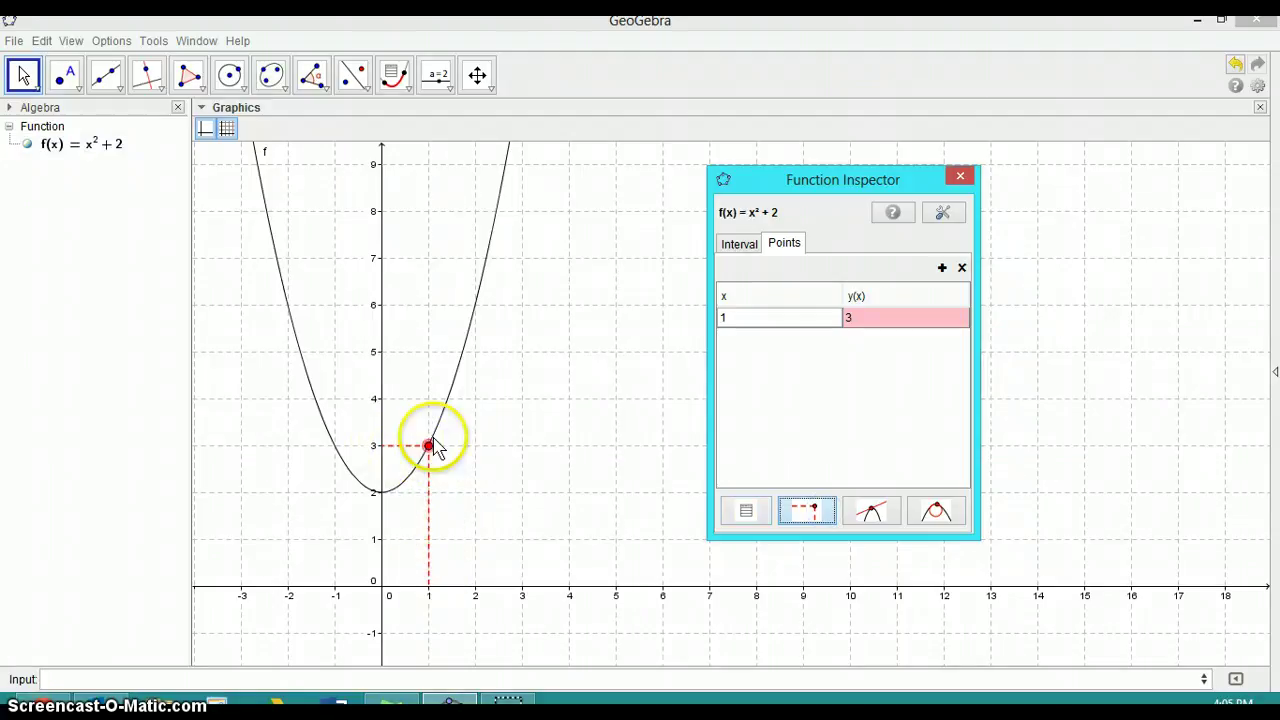
Slide the traced point along the parabola to x = 0.98.
{"action": "left_click_drag", "start_coordinate": [429, 446], "coordinate": [430, 443]}
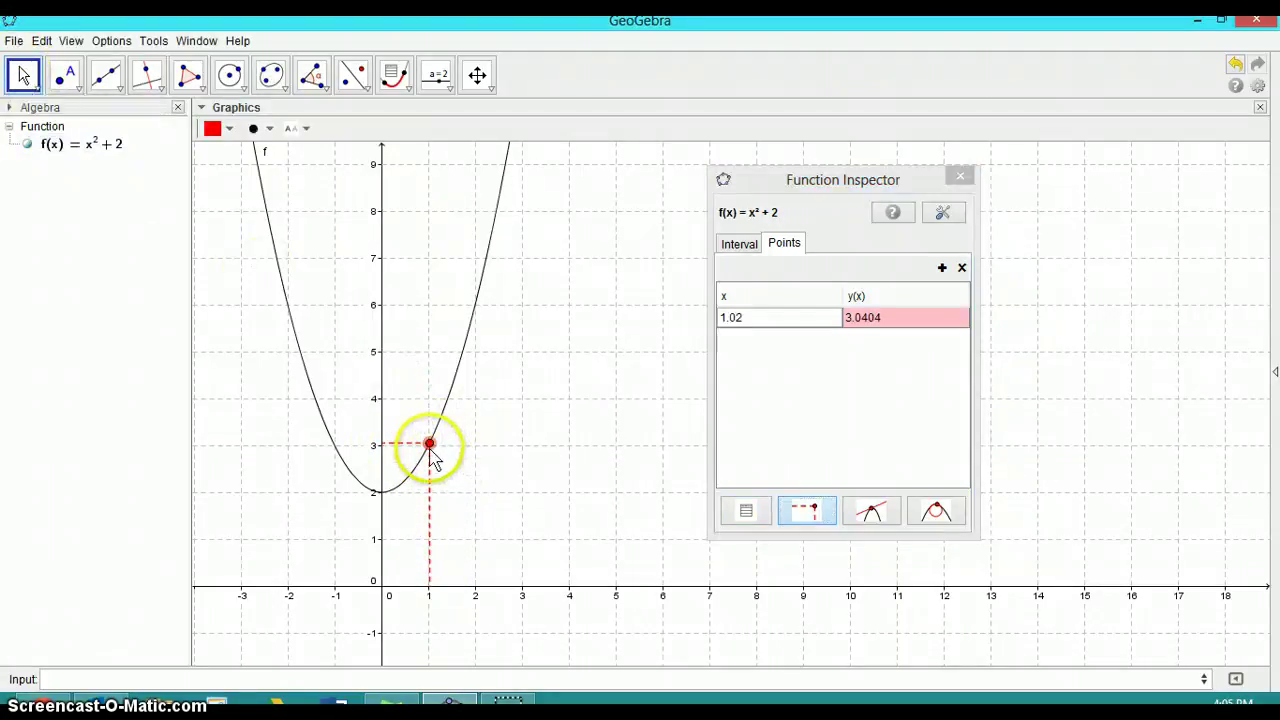
{"action": "mouse_move", "coordinate": [429, 447]}
{"action": "left_mouse_down"}
{"action": "mouse_move", "coordinate": [457, 377]}
{"action": "mouse_move", "coordinate": [429, 443]}
{"action": "left_mouse_up"}
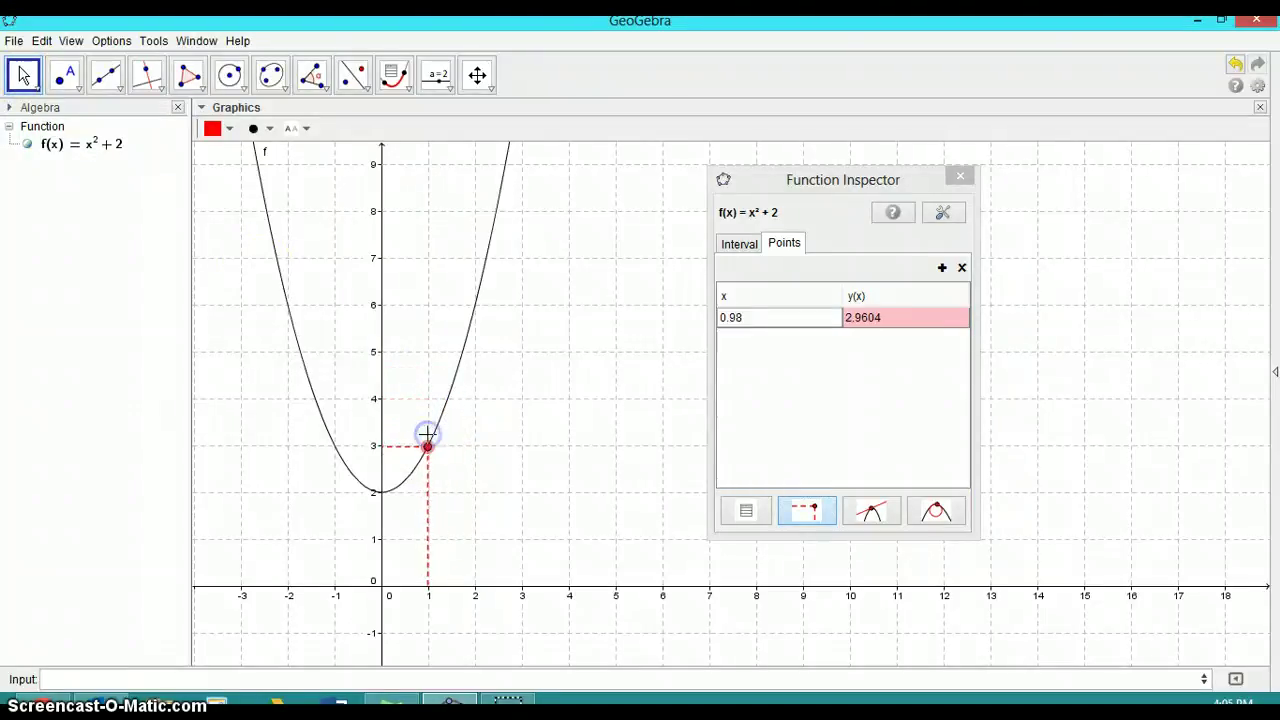
{"action": "left_click", "coordinate": [757, 320]}
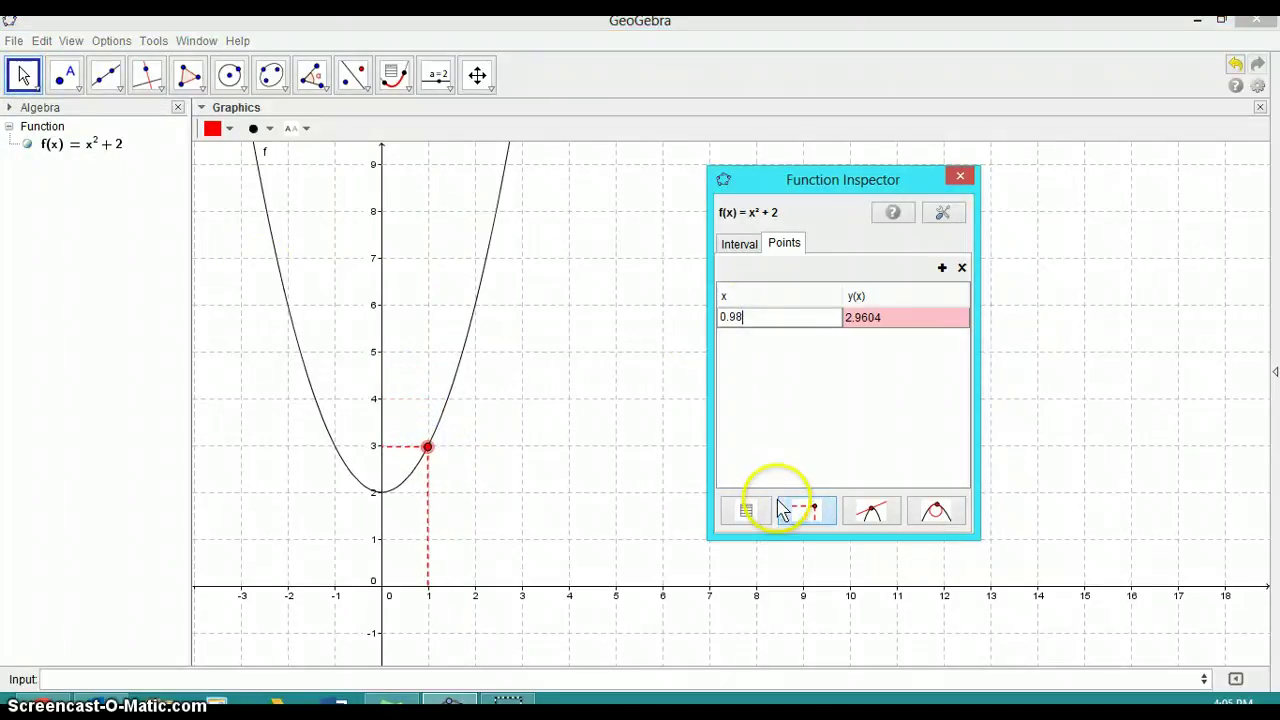
Show the tangent at x = 0.98 and a 0.25-step table of f values.
{"action": "left_click", "coordinate": [871, 512]}
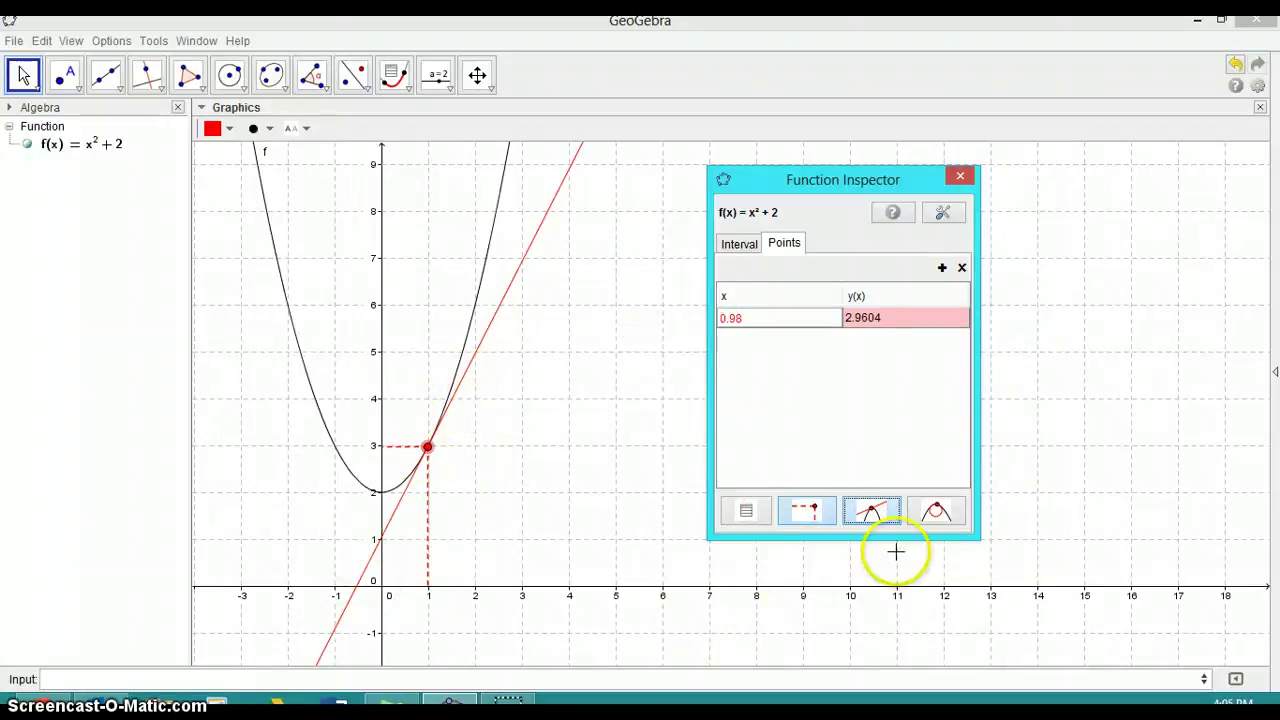
{"action": "left_click", "coordinate": [748, 512]}
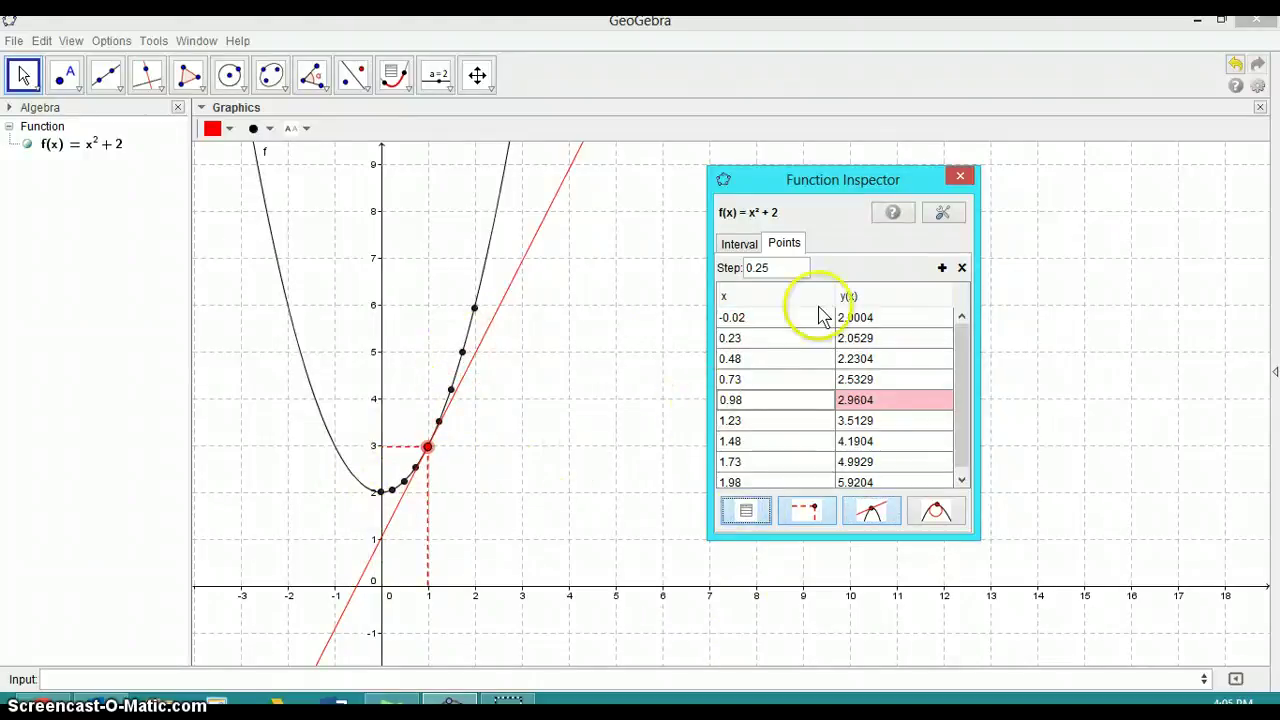
Change the table step to 0.01, then return to the Interval analysis from -2 to 2.
{"action": "left_click", "coordinate": [780, 269]}
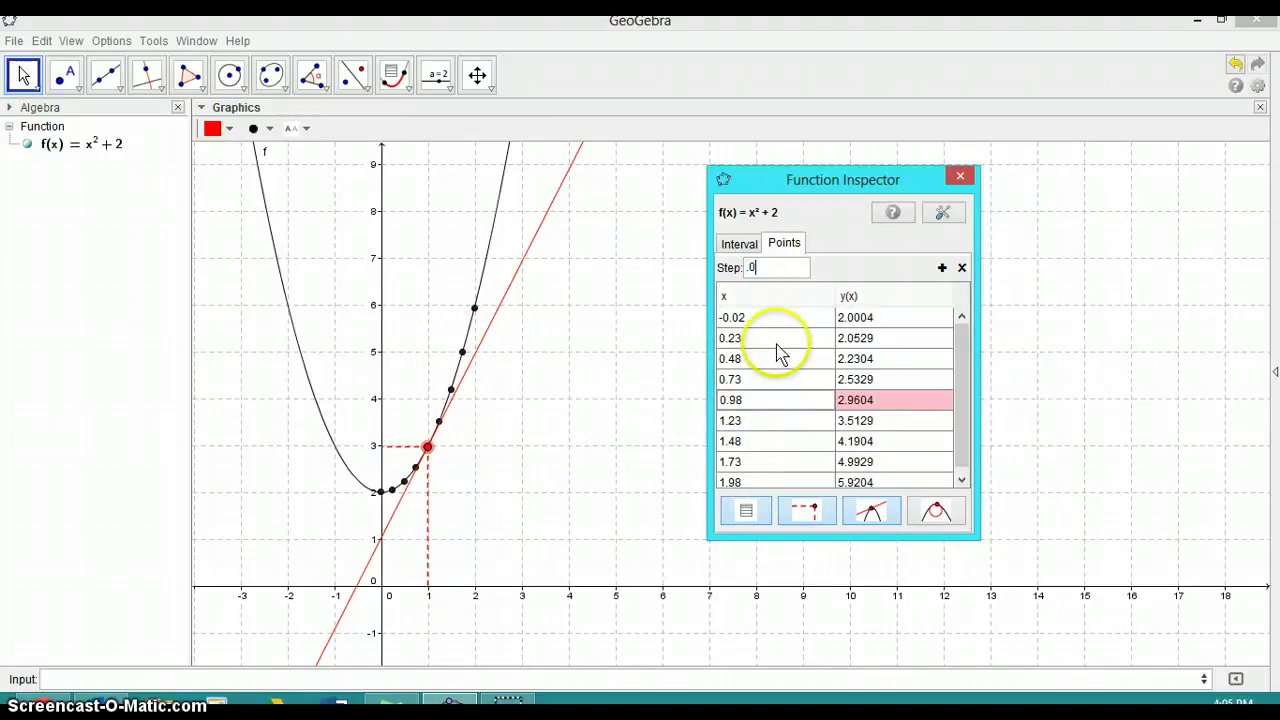
{"action": "type", "text": ".01"}
{"action": "key", "text": "Return"}
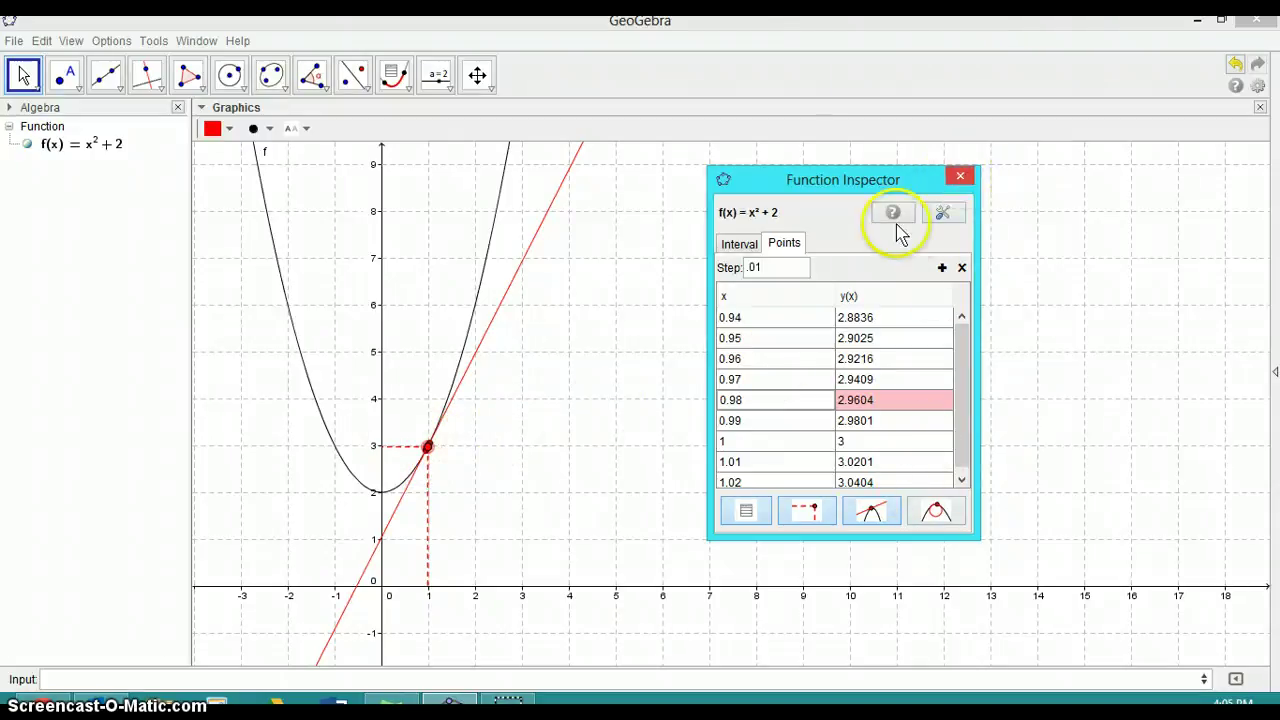
{"action": "left_click", "coordinate": [731, 247]}
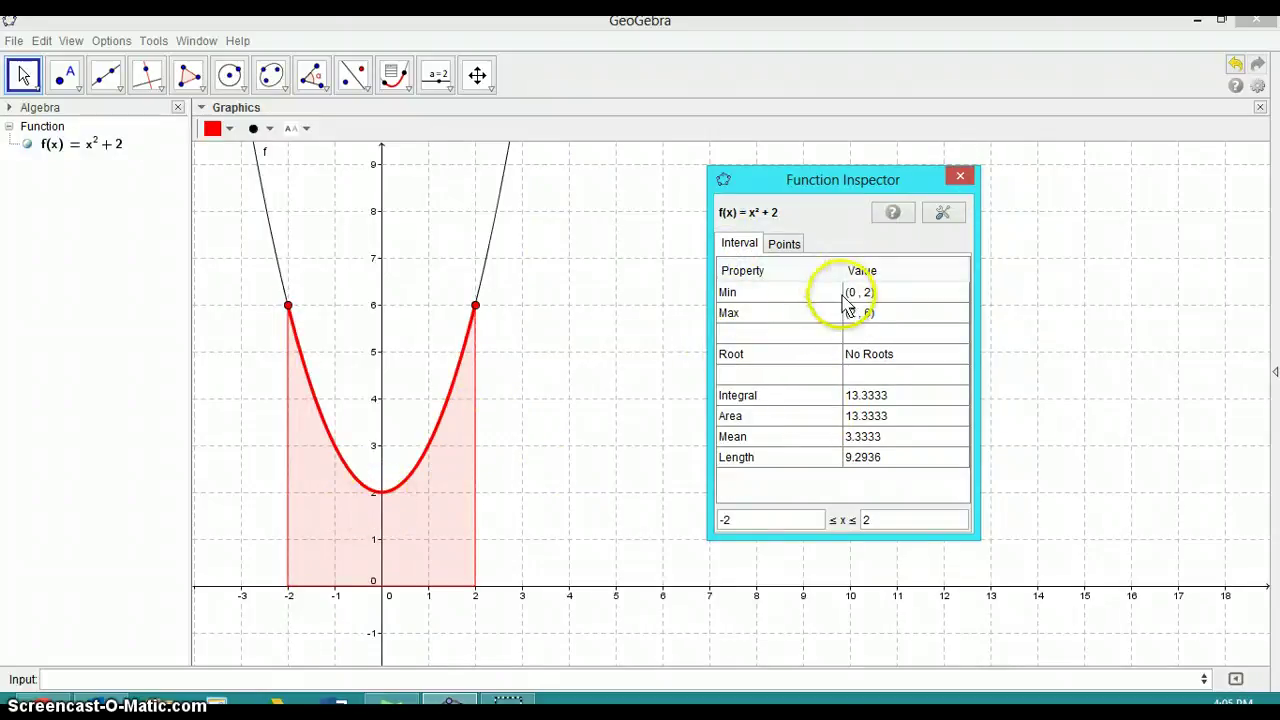
Enter A=(0,2) to mark the parabola's vertex as point A.
{"action": "left_click", "coordinate": [408, 680]}
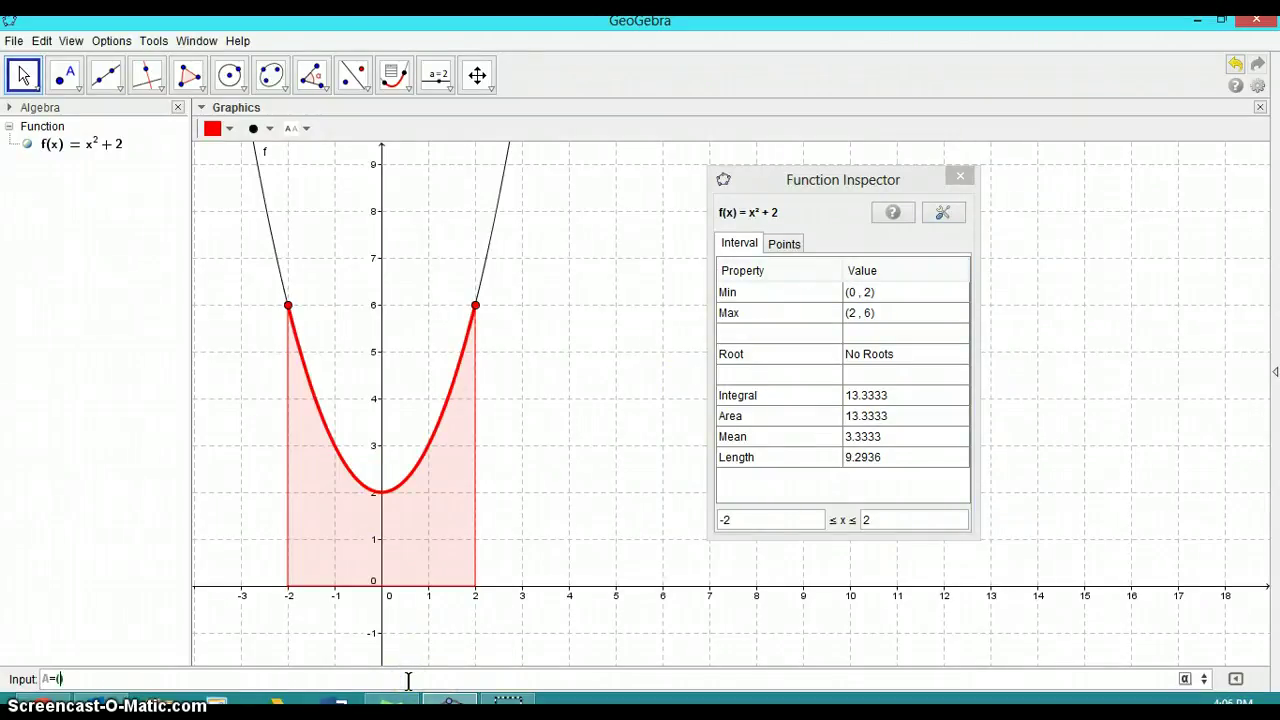
{"action": "left_click", "coordinate": [271, 670]}
{"action": "key", "text": "Return"}
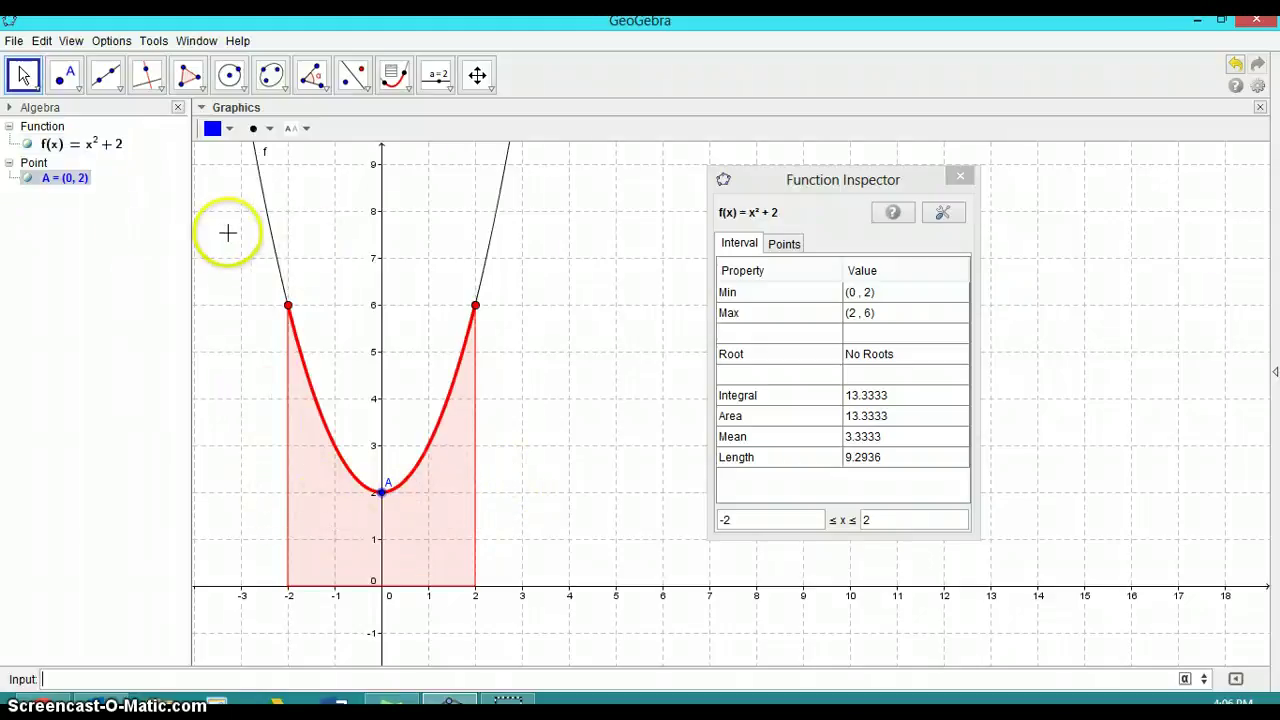
Browse the toolbar tool groups and pick the Tangents tool.
{"action": "left_click", "coordinate": [323, 89]}
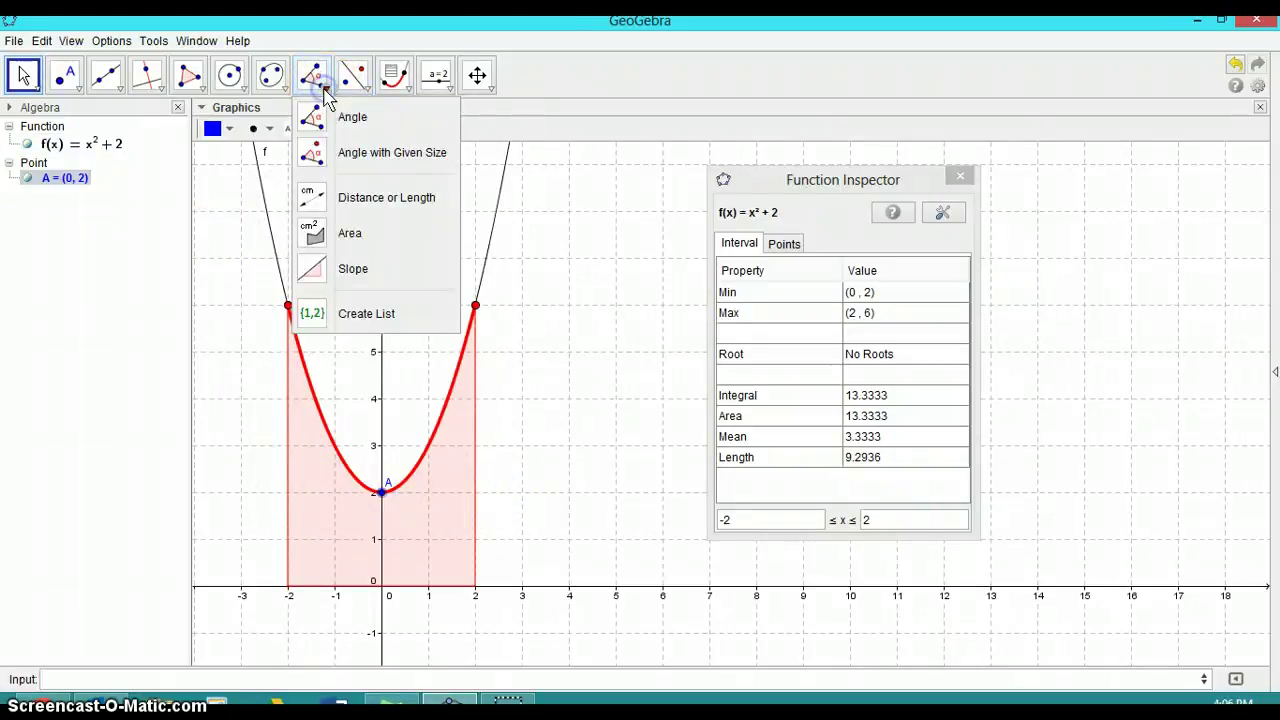
{"action": "left_click", "coordinate": [233, 90]}
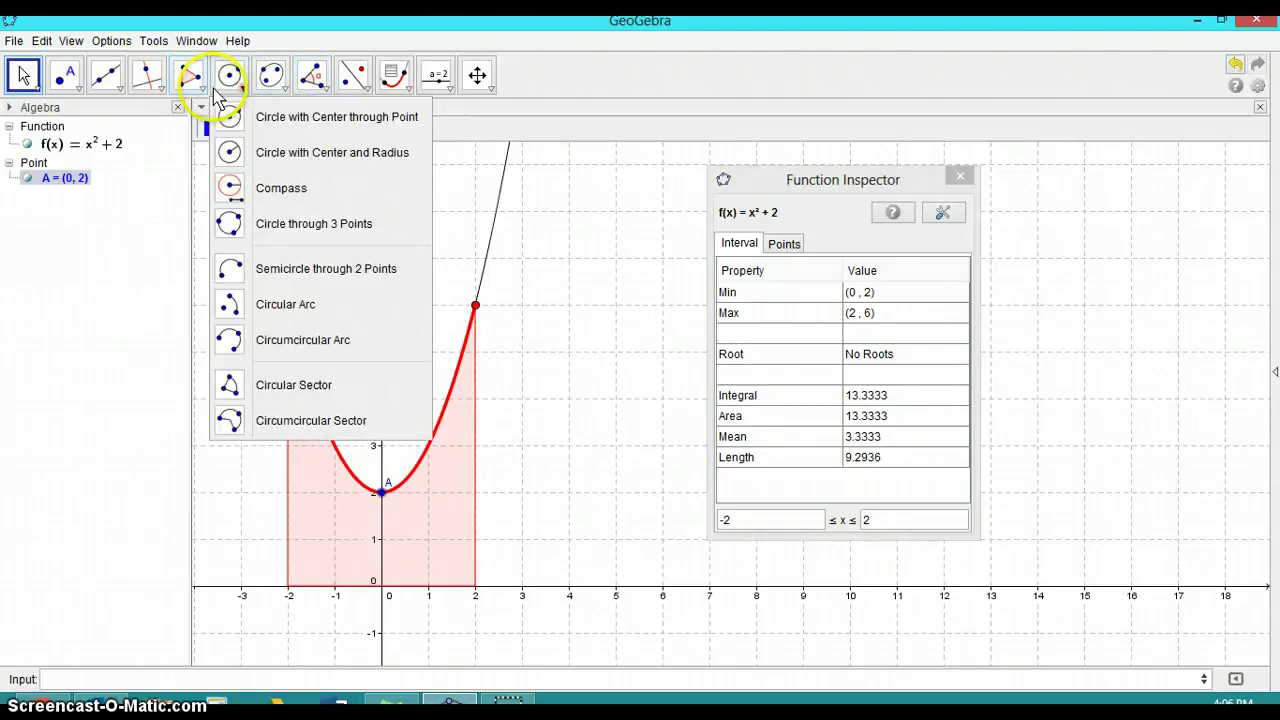
{"action": "mouse_move", "coordinate": [165, 97]}
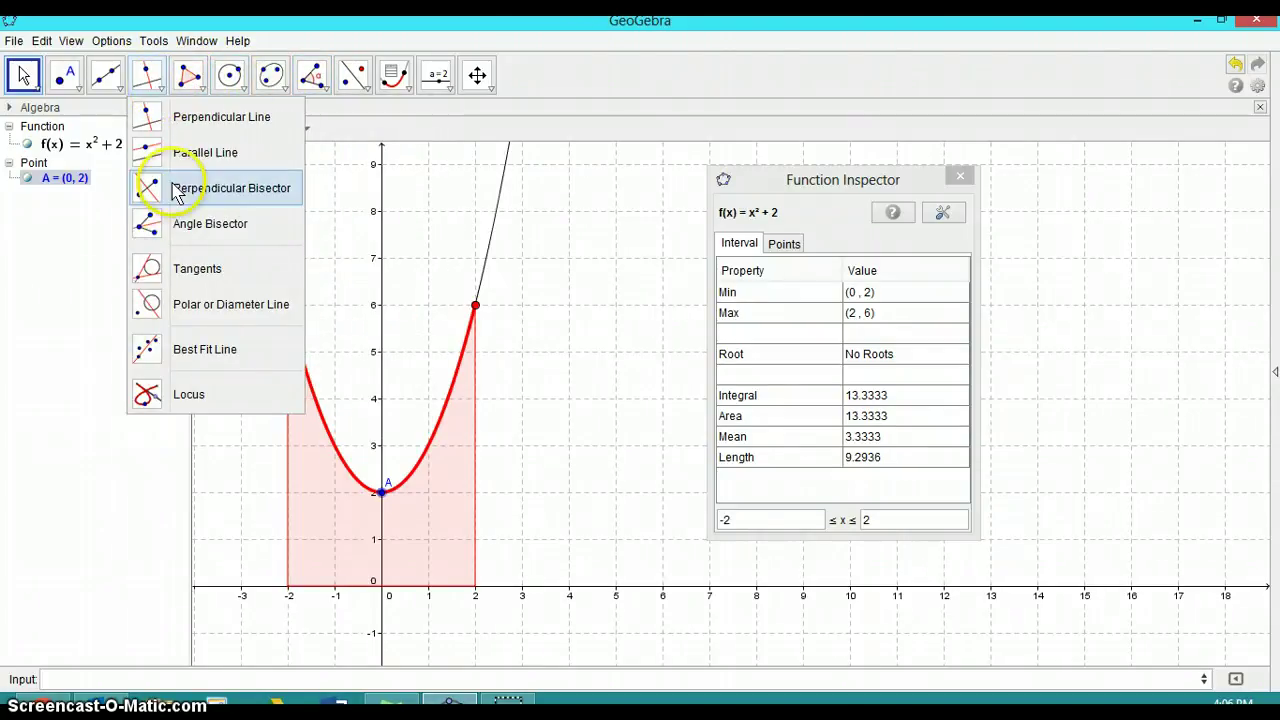
{"action": "left_click", "coordinate": [160, 275]}
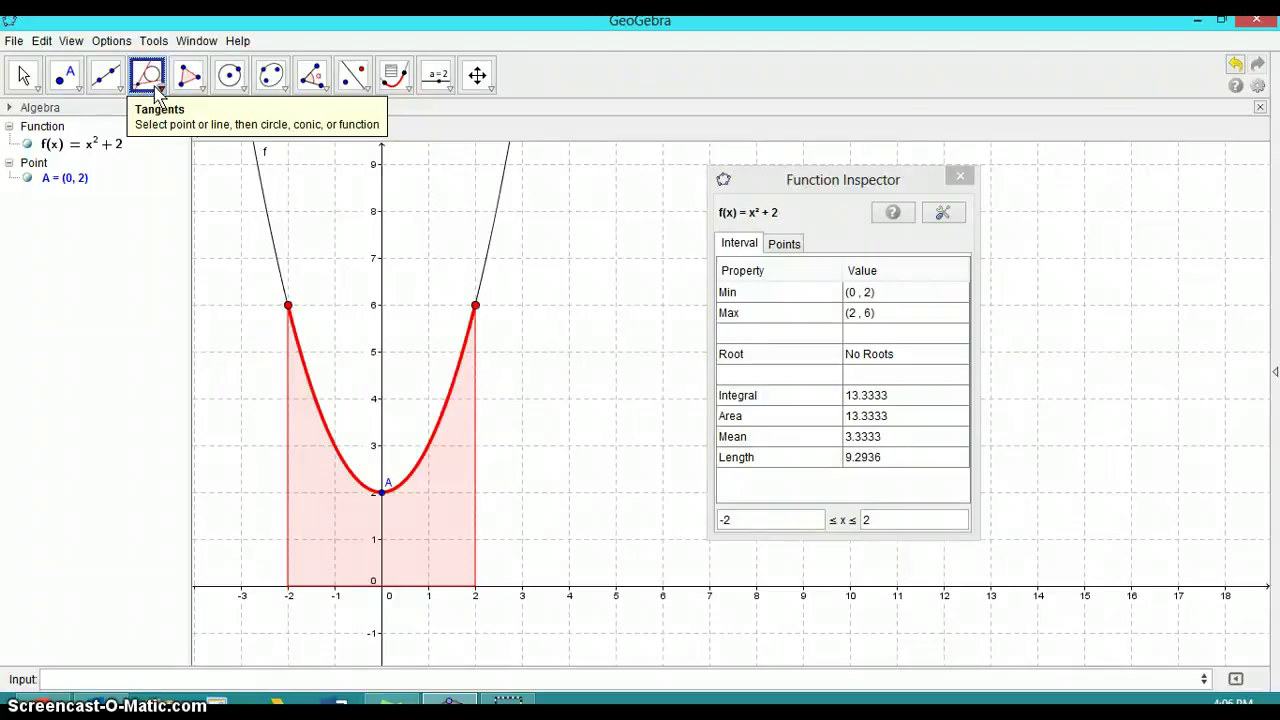
Pick point A and the parabola f to draw the horizontal tangent a: y = 2.
{"action": "left_click", "coordinate": [380, 494]}
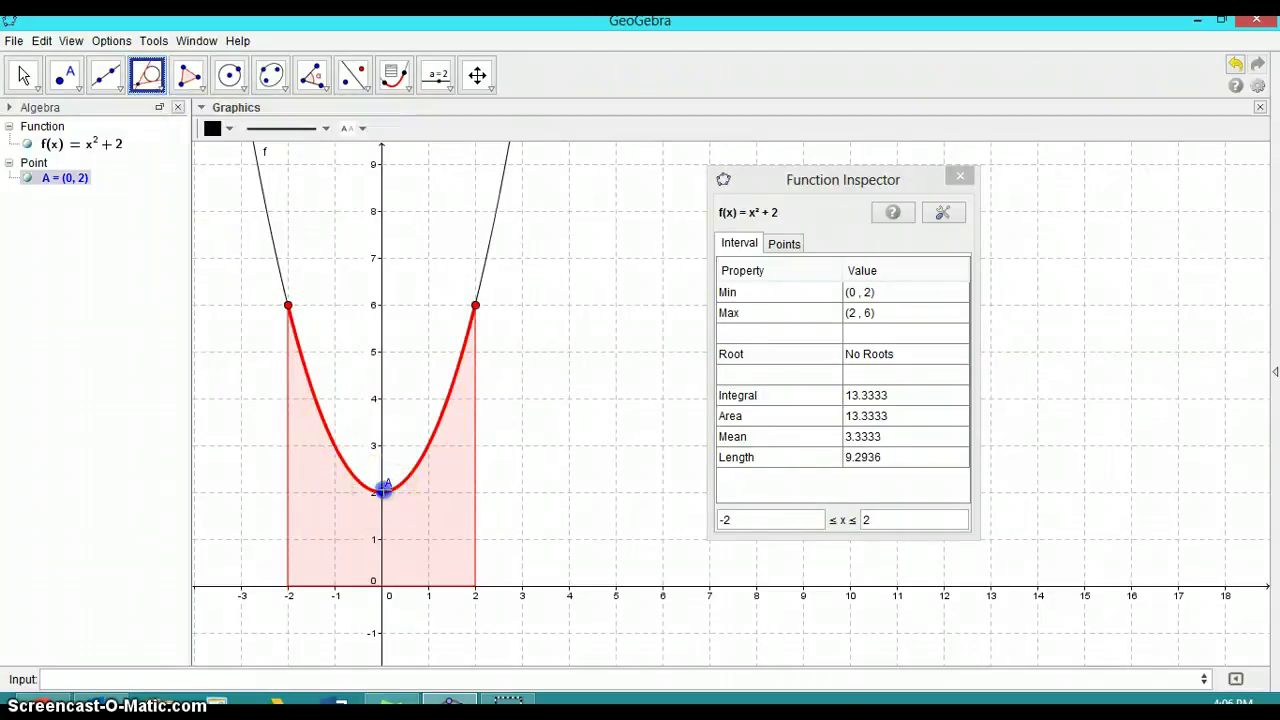
{"action": "left_click", "coordinate": [380, 490]}
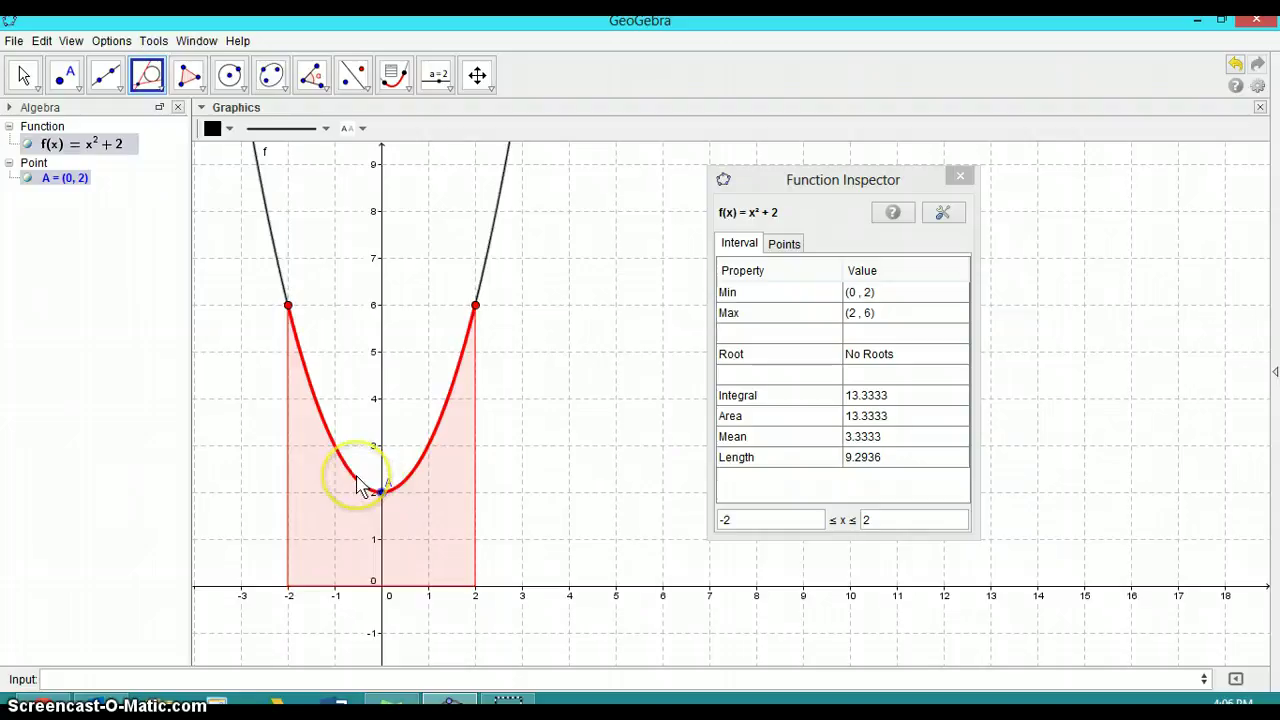
{"action": "left_click", "coordinate": [309, 323]}
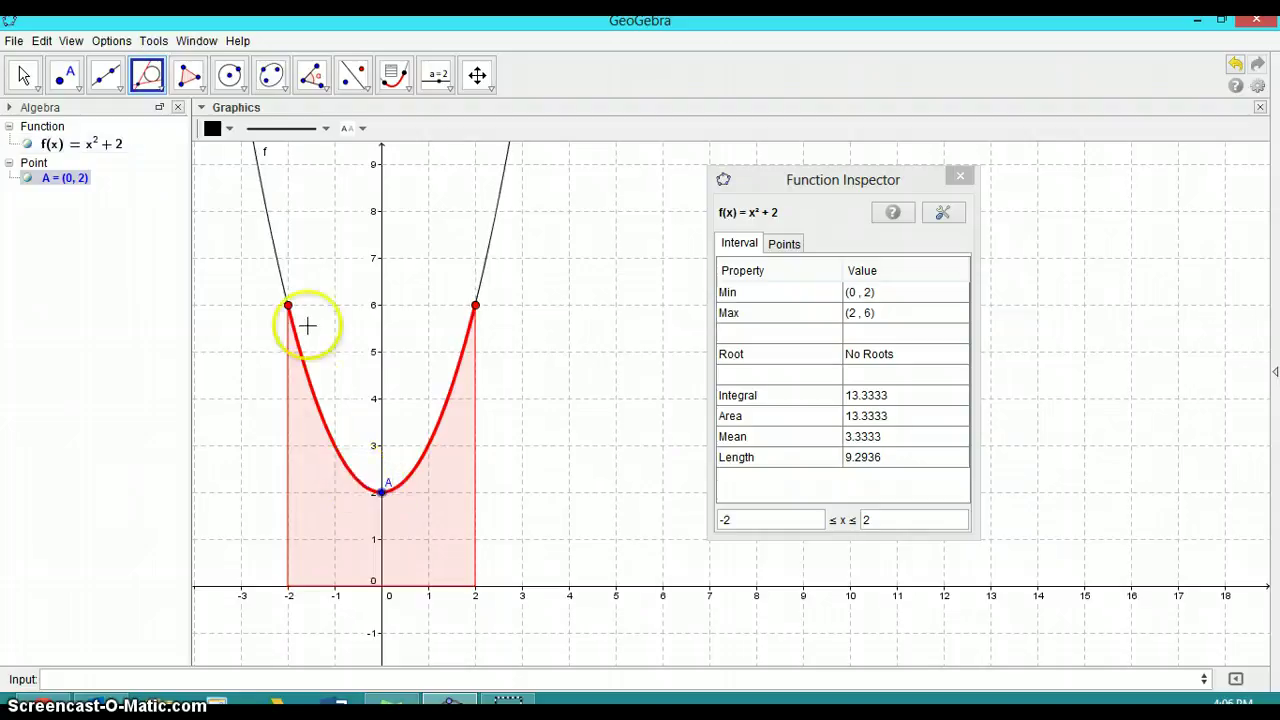
{"action": "left_click", "coordinate": [281, 270]}
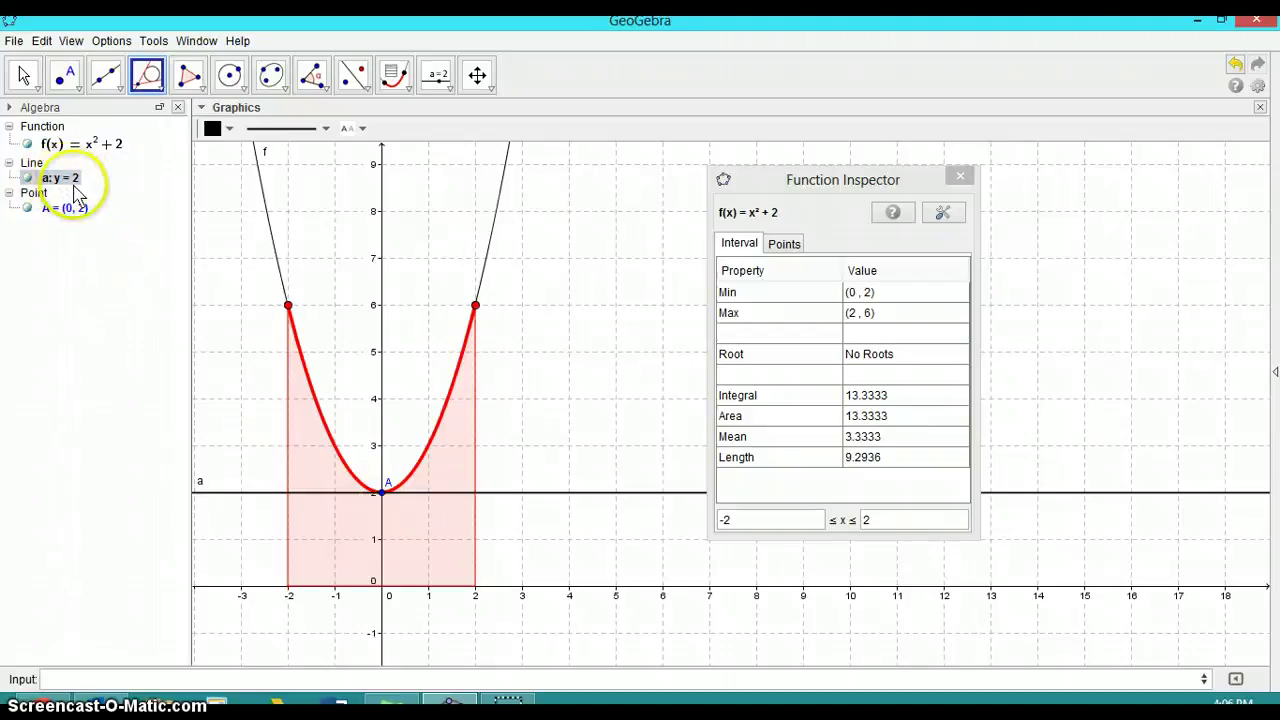
Create point B=(1,3) on the parabola via the Input bar and select it for the tangent.
{"action": "left_click", "coordinate": [195, 673]}
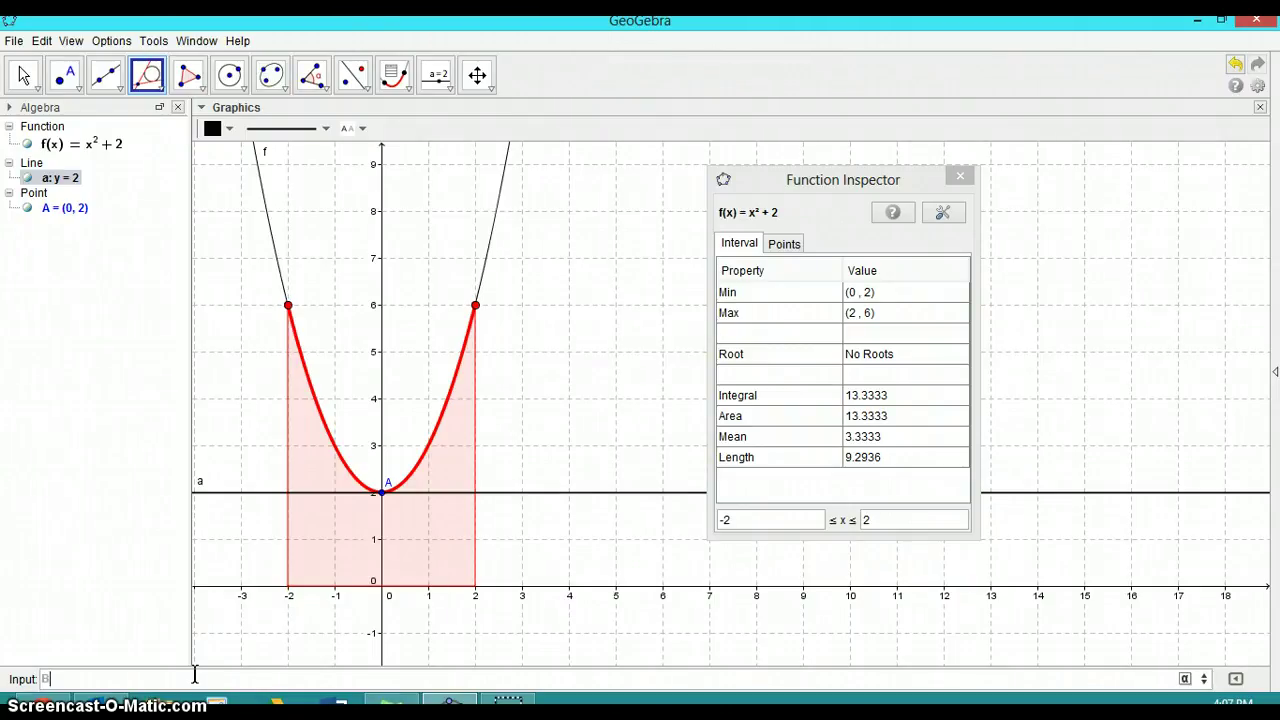
{"action": "type", "text": "B=(1,3"}
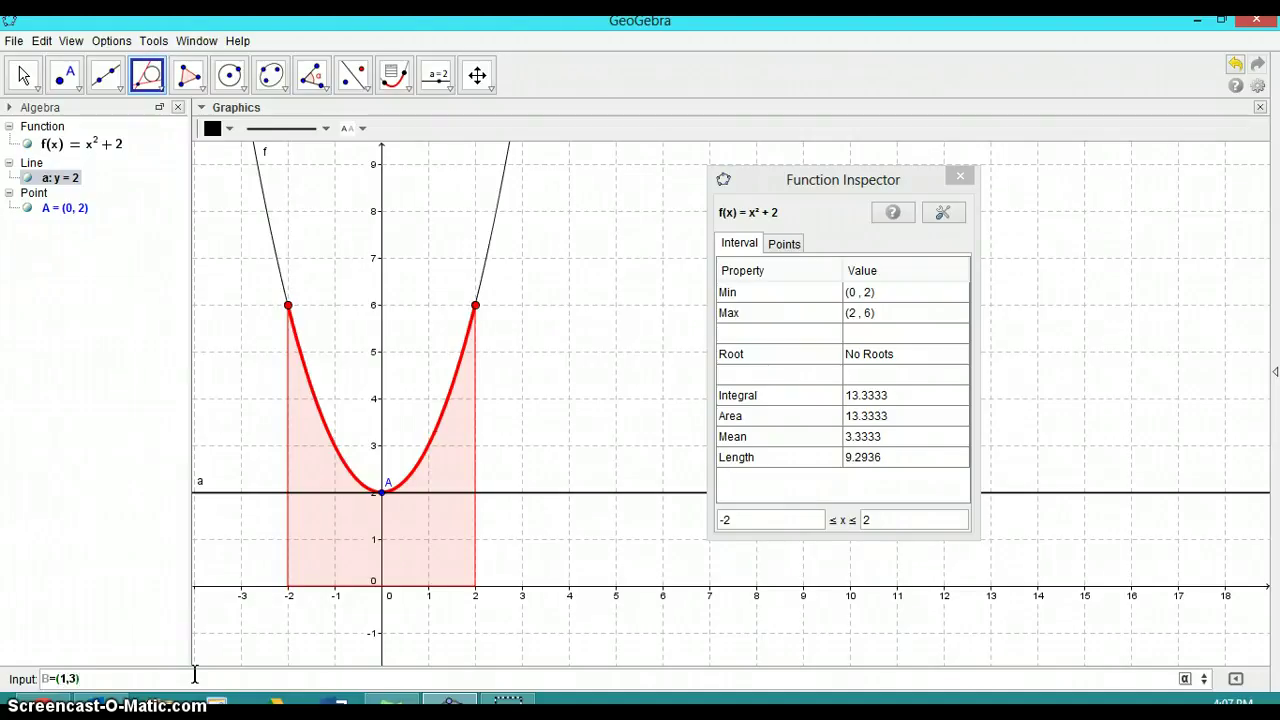
{"action": "key", "text": "Return"}
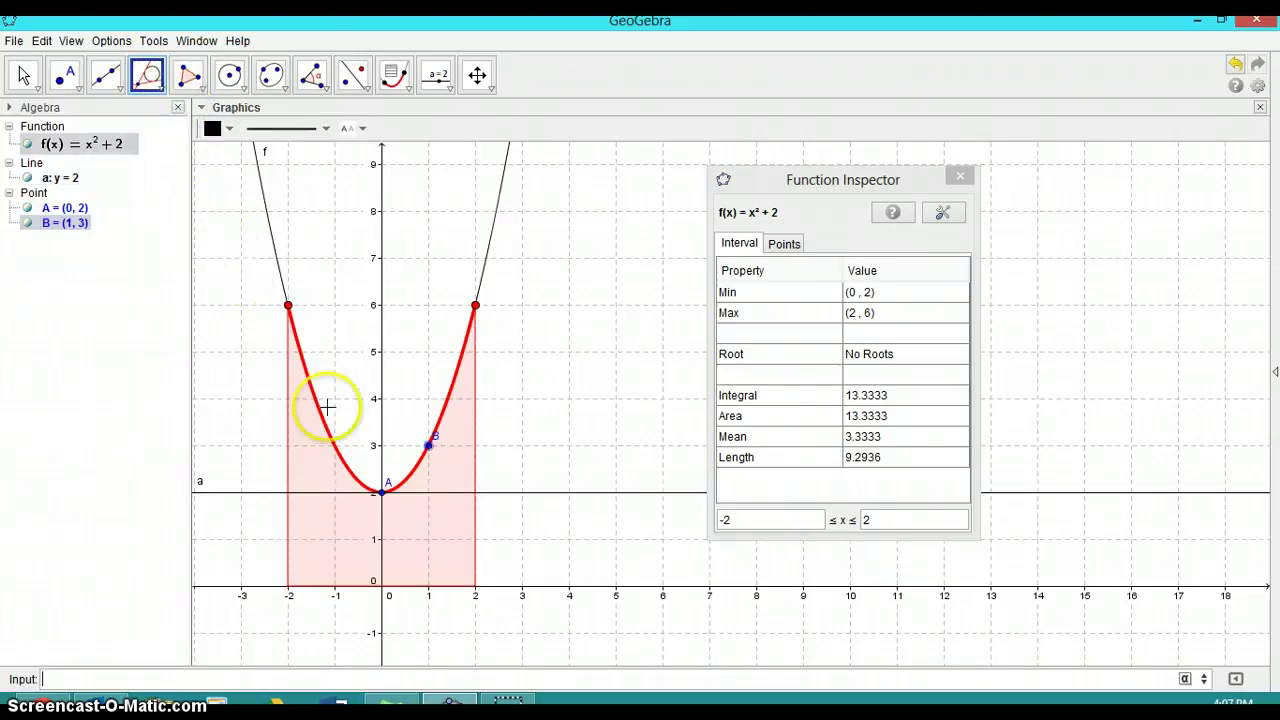
{"action": "left_click", "coordinate": [430, 447]}
Complete the tangent line b: y = 2x + 1 to the parabola at B.
{"action": "left_click", "coordinate": [476, 306]}
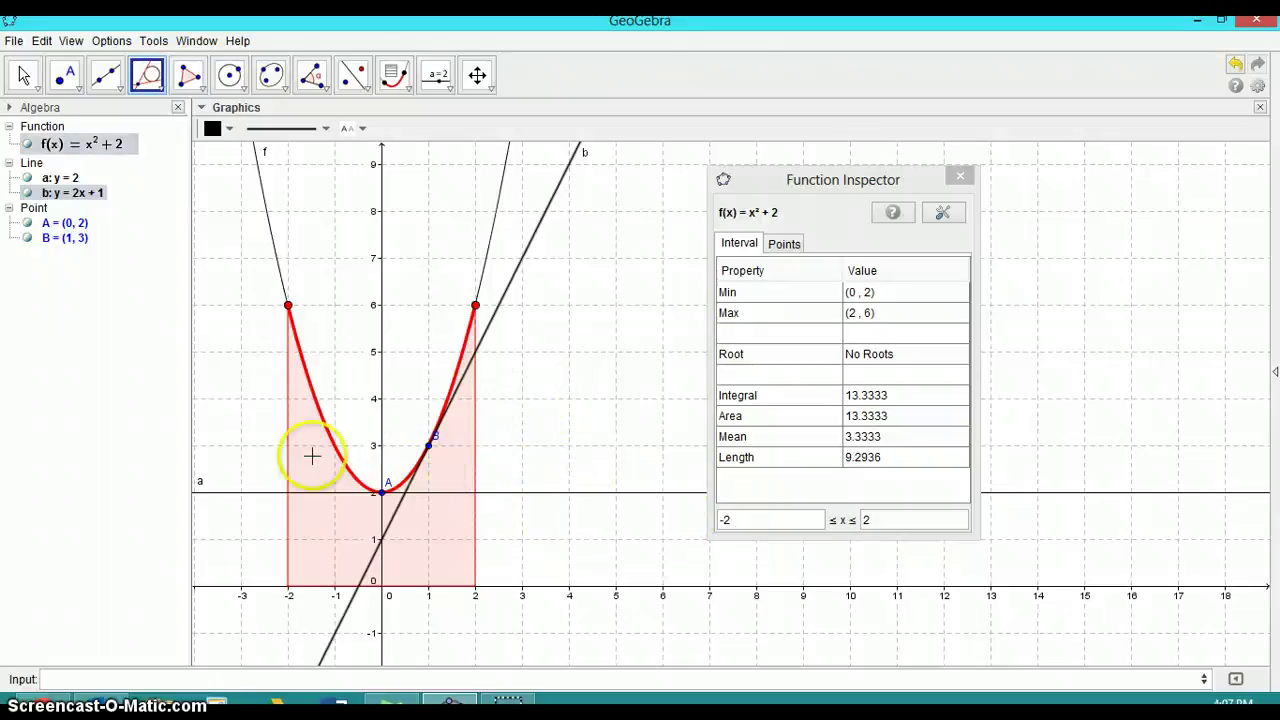
Construct the normal c: -x - 2y = -7 through B, perpendicular to tangent b.
{"action": "left_click", "coordinate": [161, 88]}
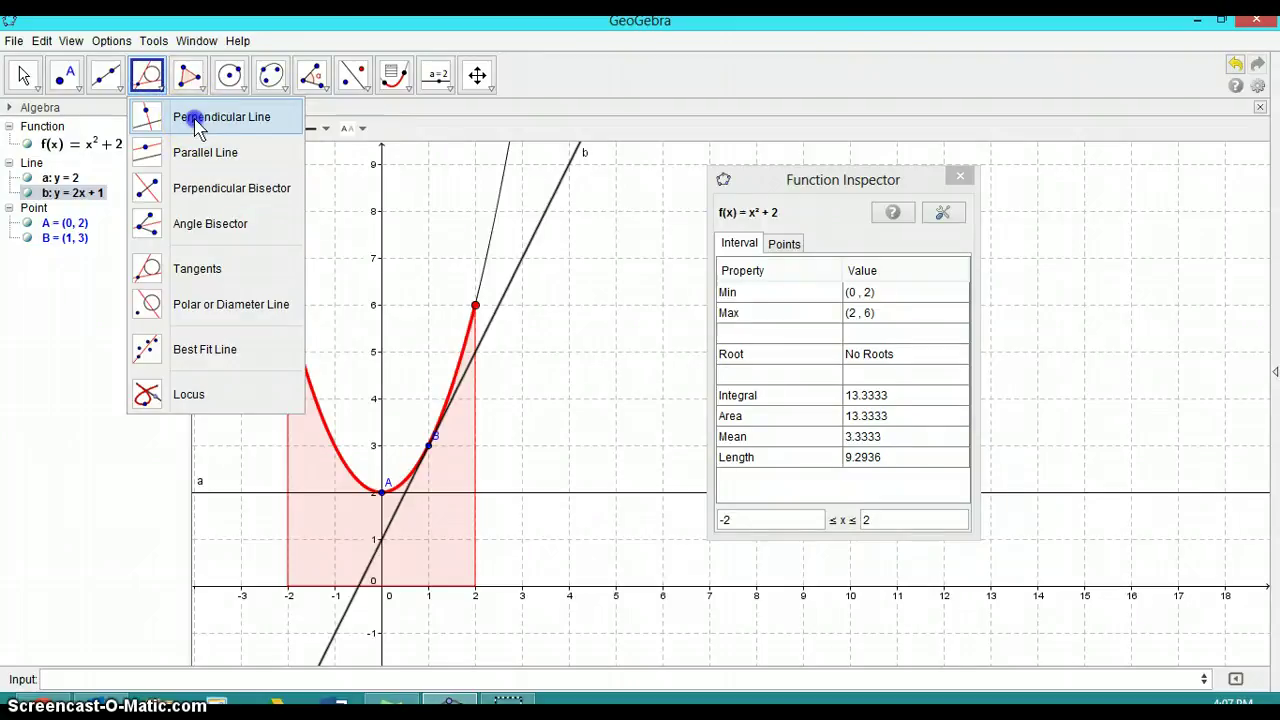
{"action": "left_click", "coordinate": [197, 118]}
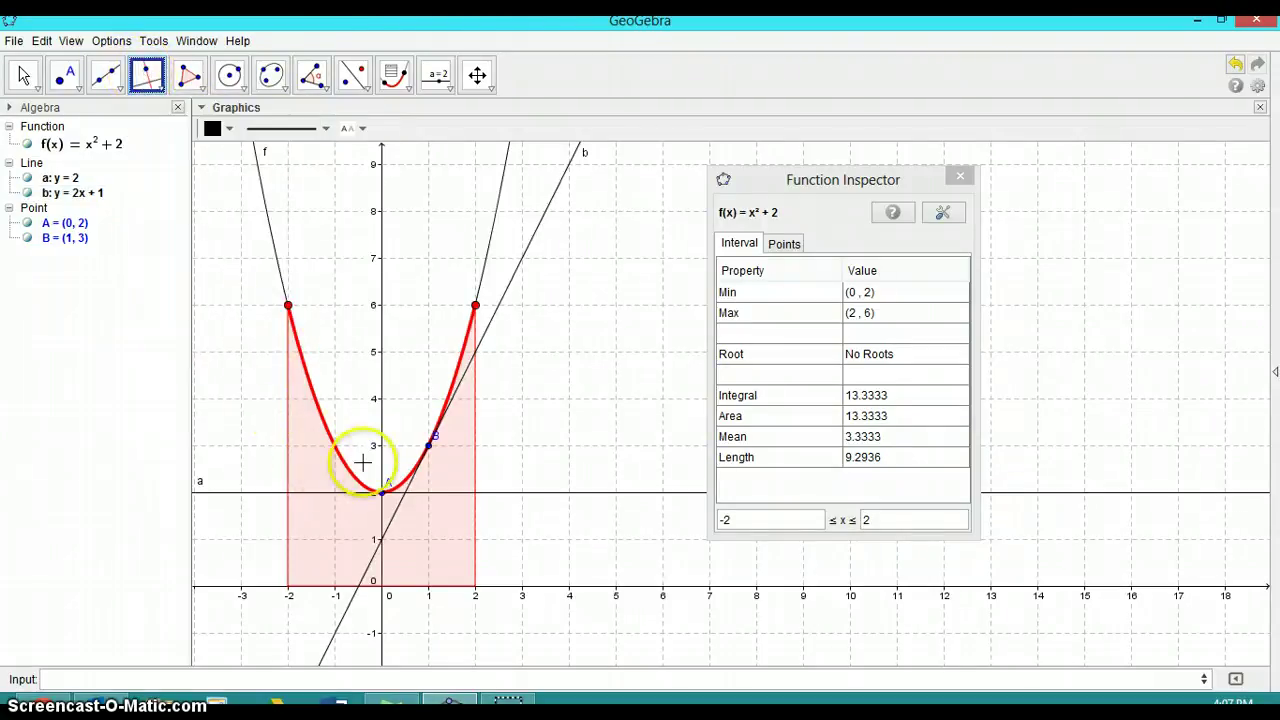
{"action": "left_click", "coordinate": [379, 493]}
{"action": "left_click", "coordinate": [430, 443]}
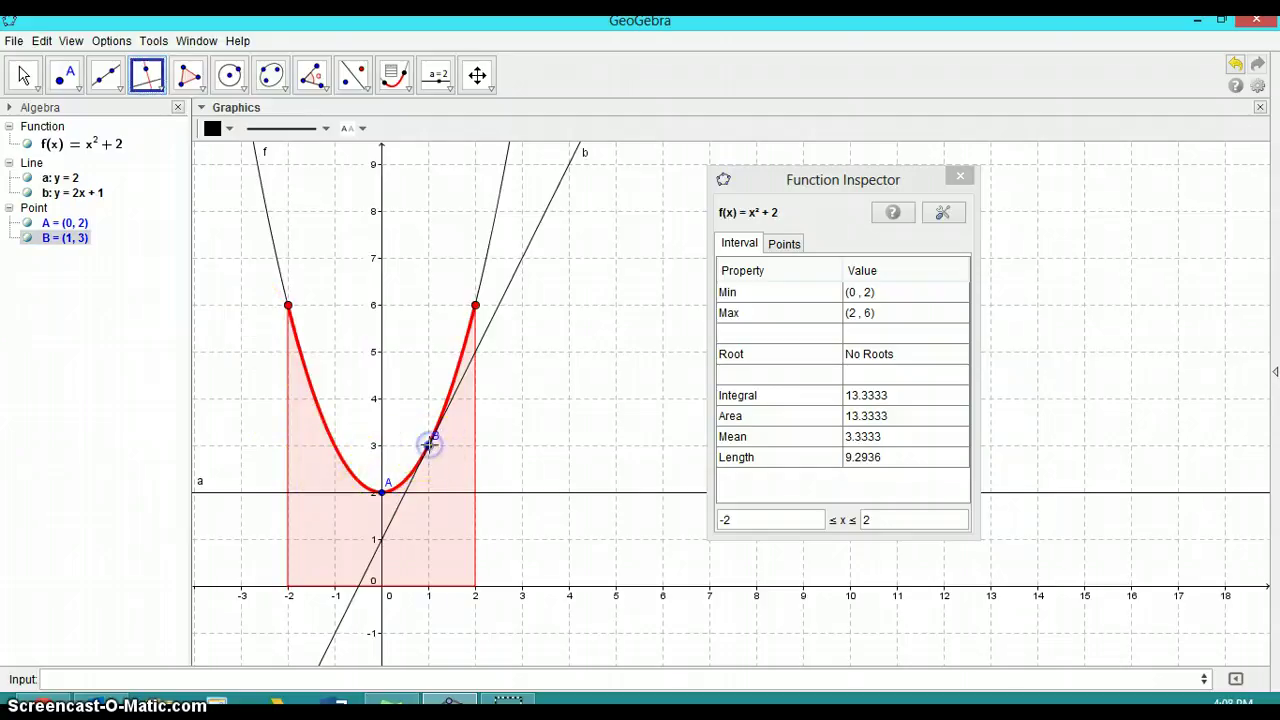
{"action": "left_click", "coordinate": [483, 345]}
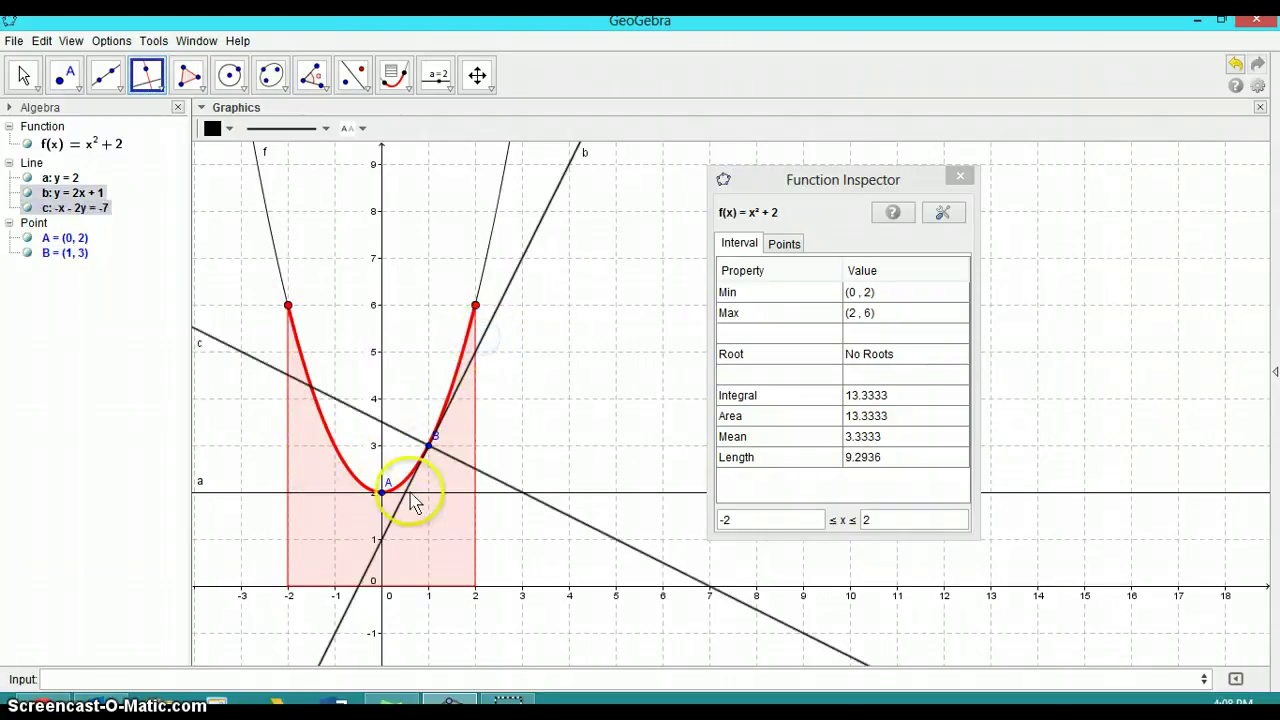